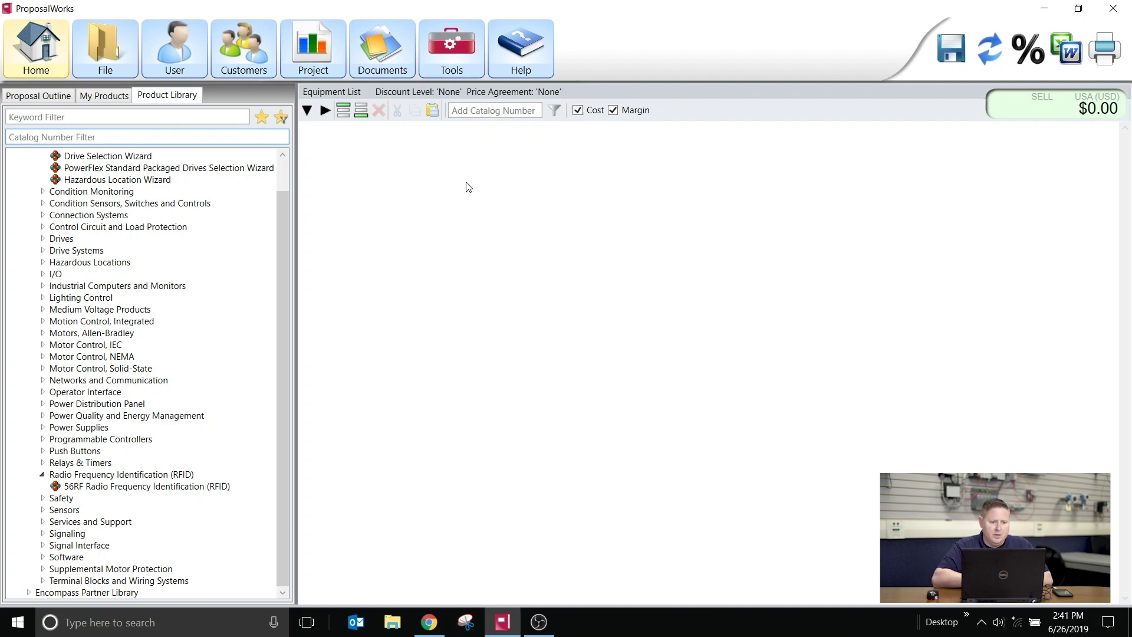
Replace the untitled group heading with a new one named 'Panel A'
click(345, 111)
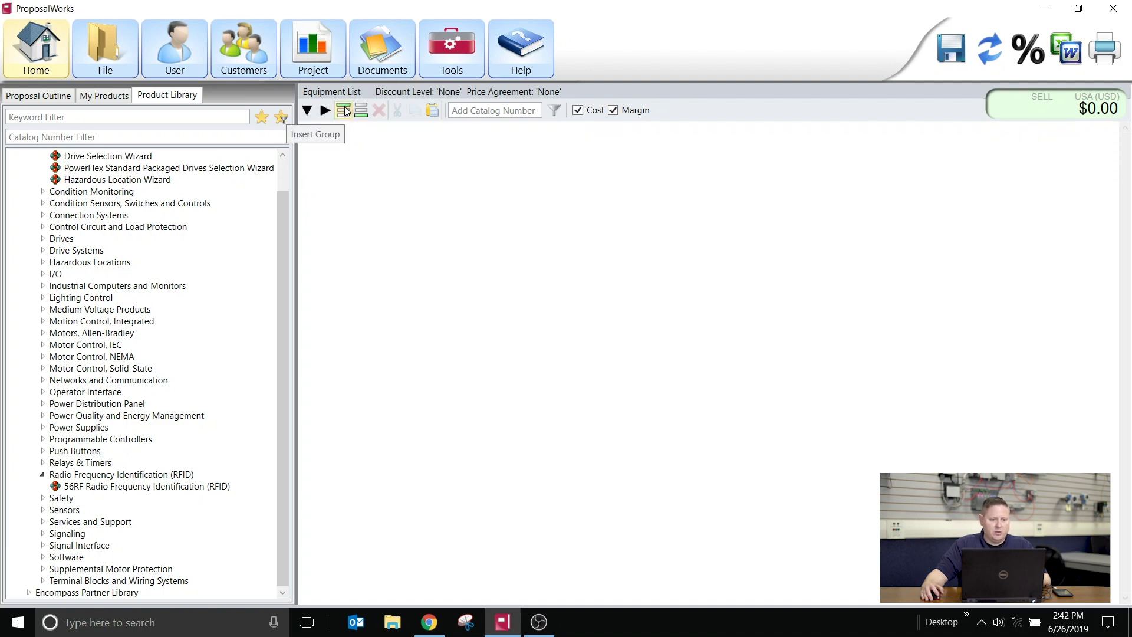
click(345, 110)
double_click(385, 166)
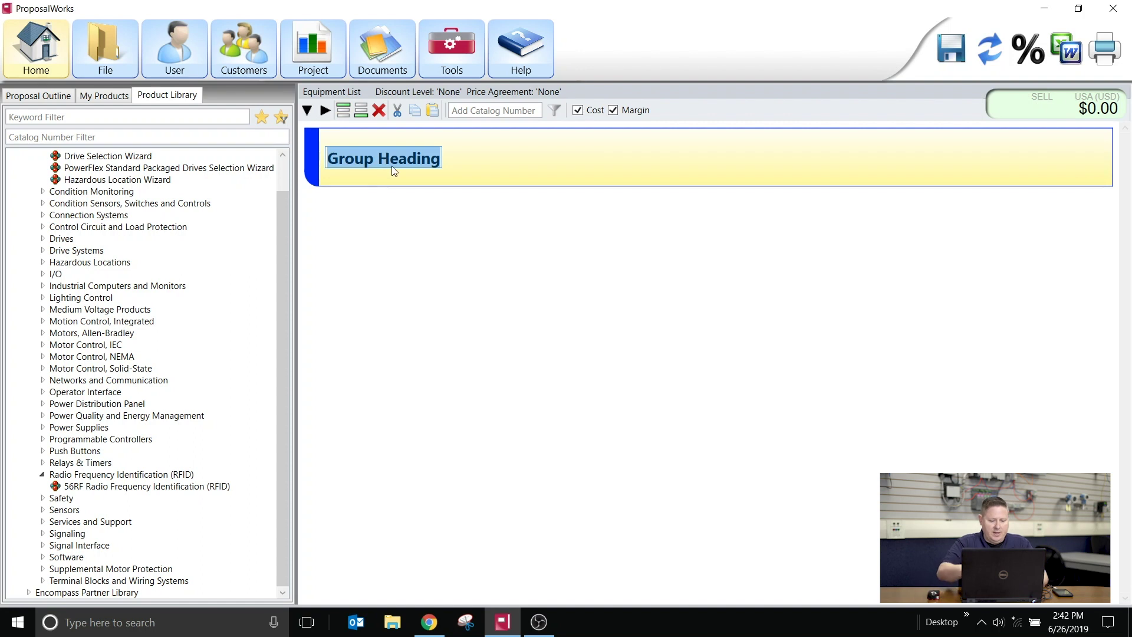
text(Panel)
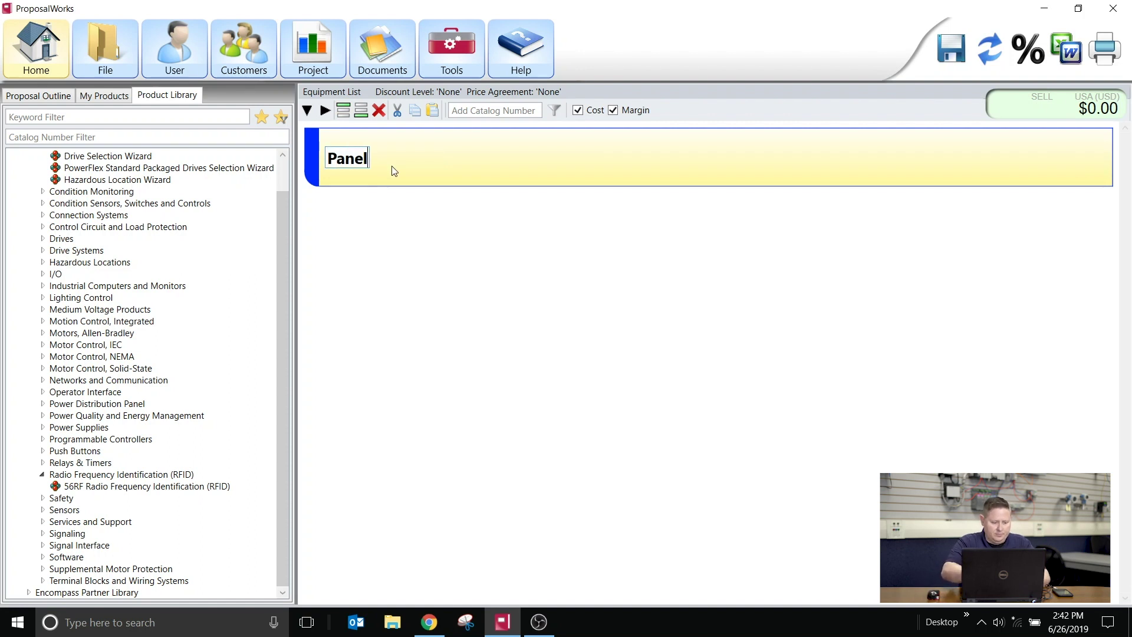
text( A)
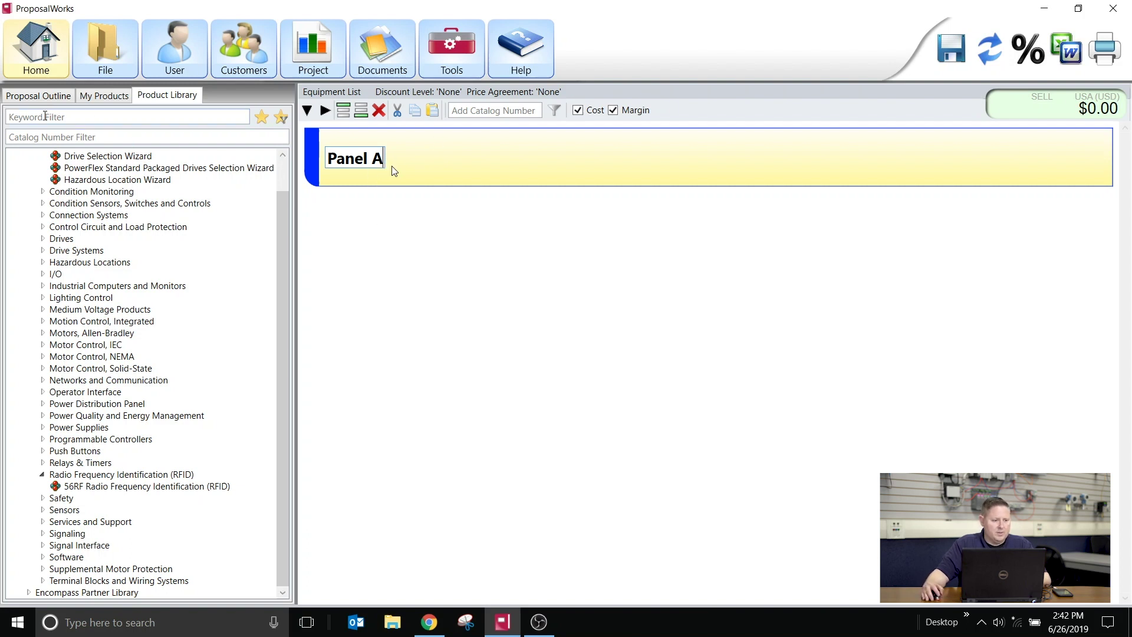
key(Return)
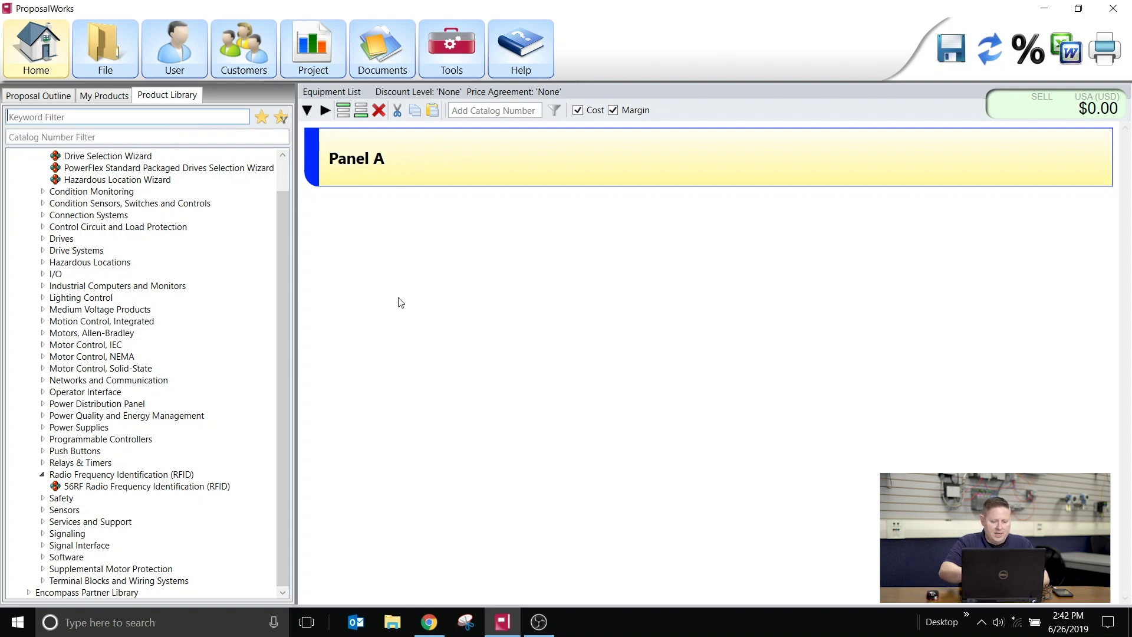
Filter the product library by 'soft' and open the 150 SMC FLEX Open Smart Motor Controller
text(soft)
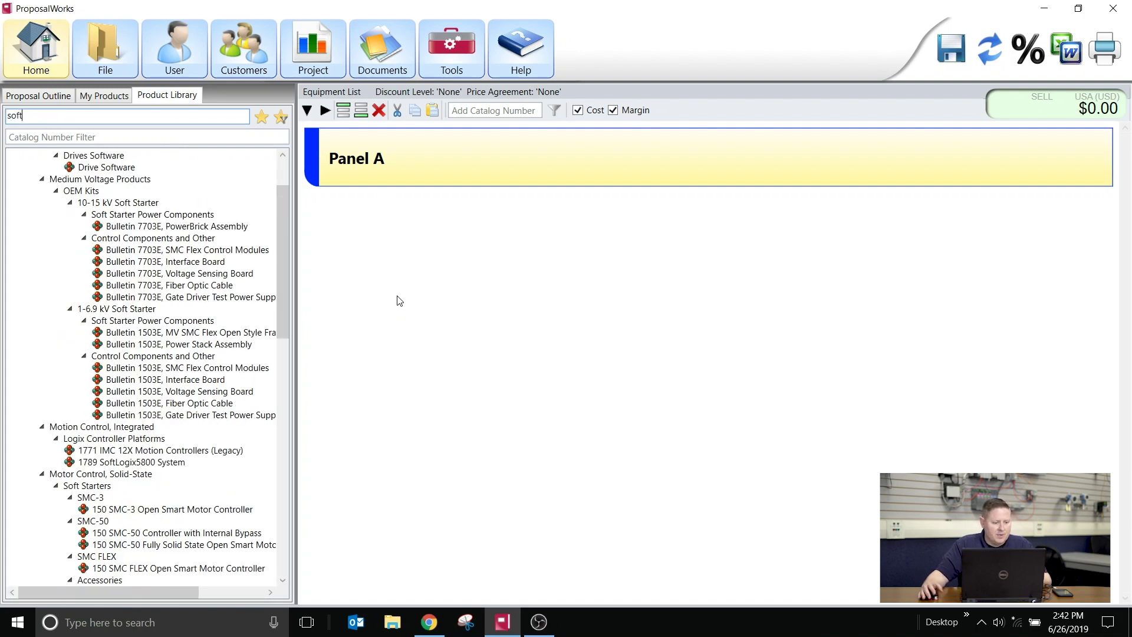
click(148, 569)
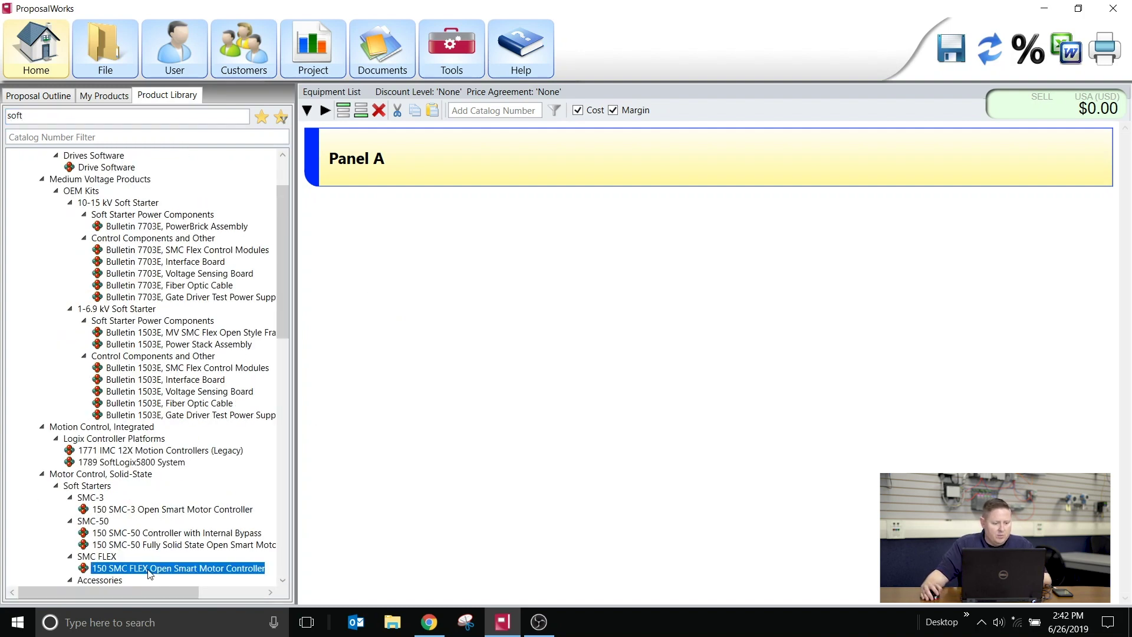
double_click(184, 569)
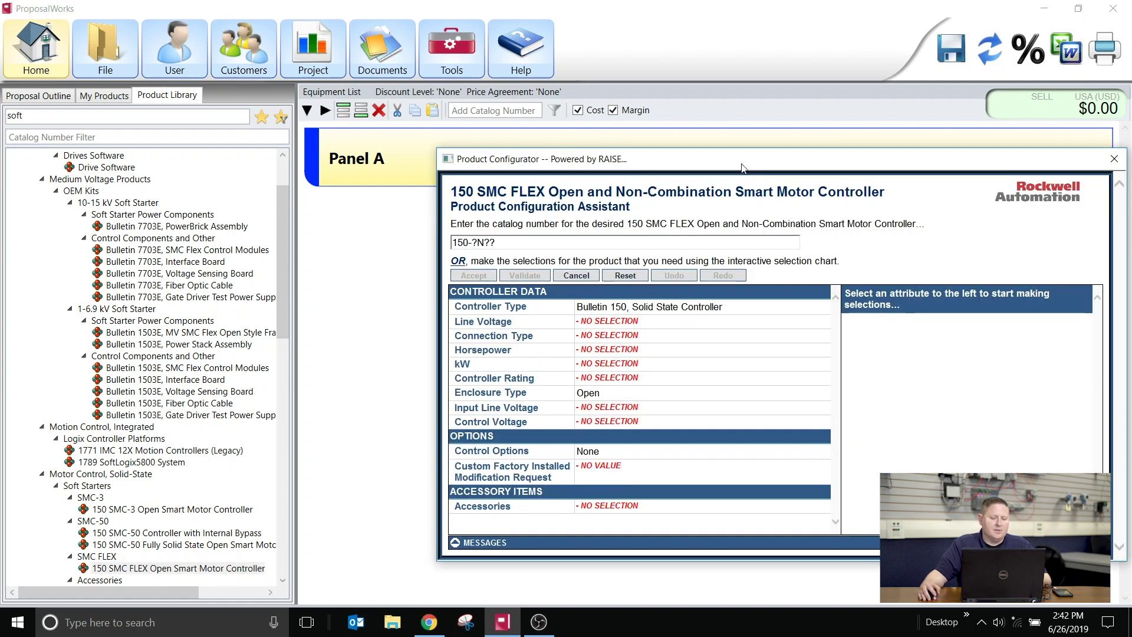
Set the soft starter's line voltage to 480V 60Hz and connection type to line-connected
drag(742, 165, 678, 132)
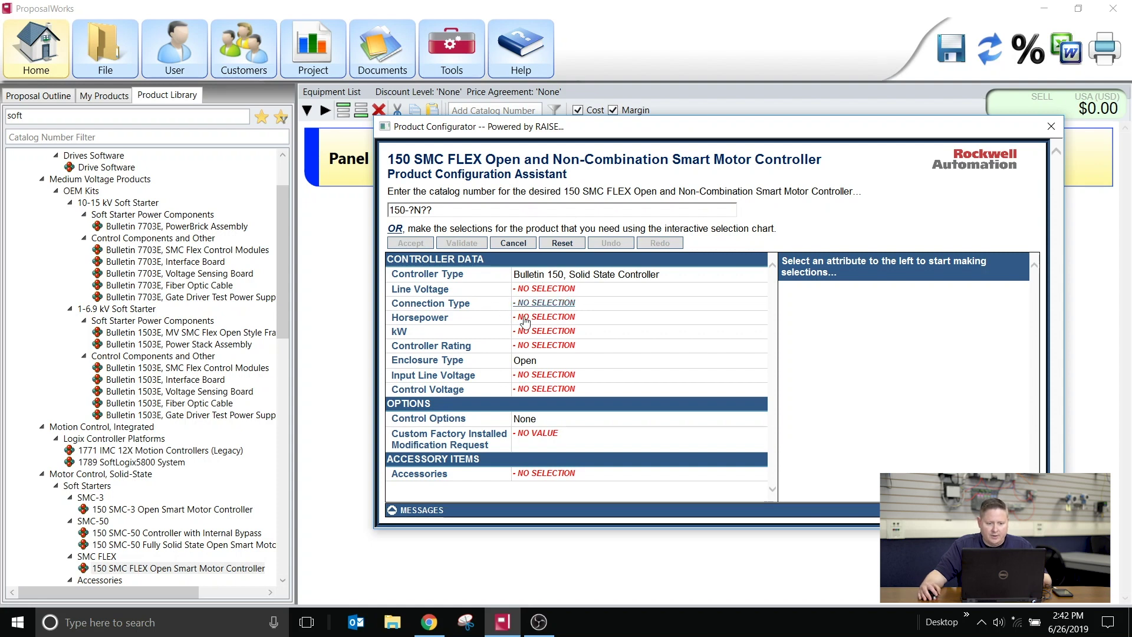
click(515, 291)
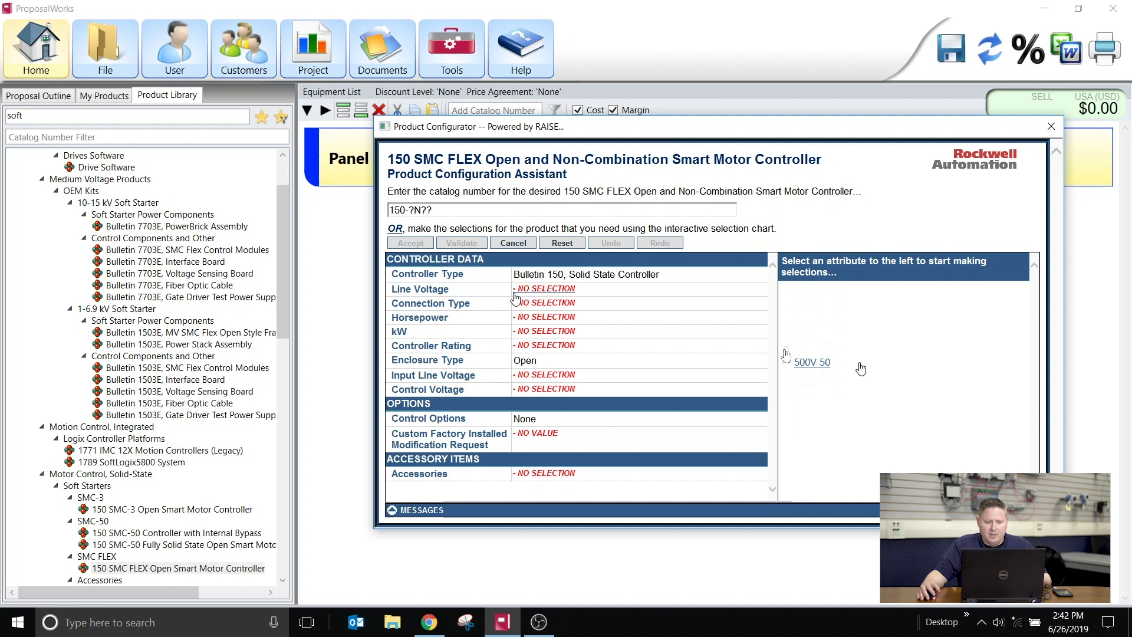
click(787, 350)
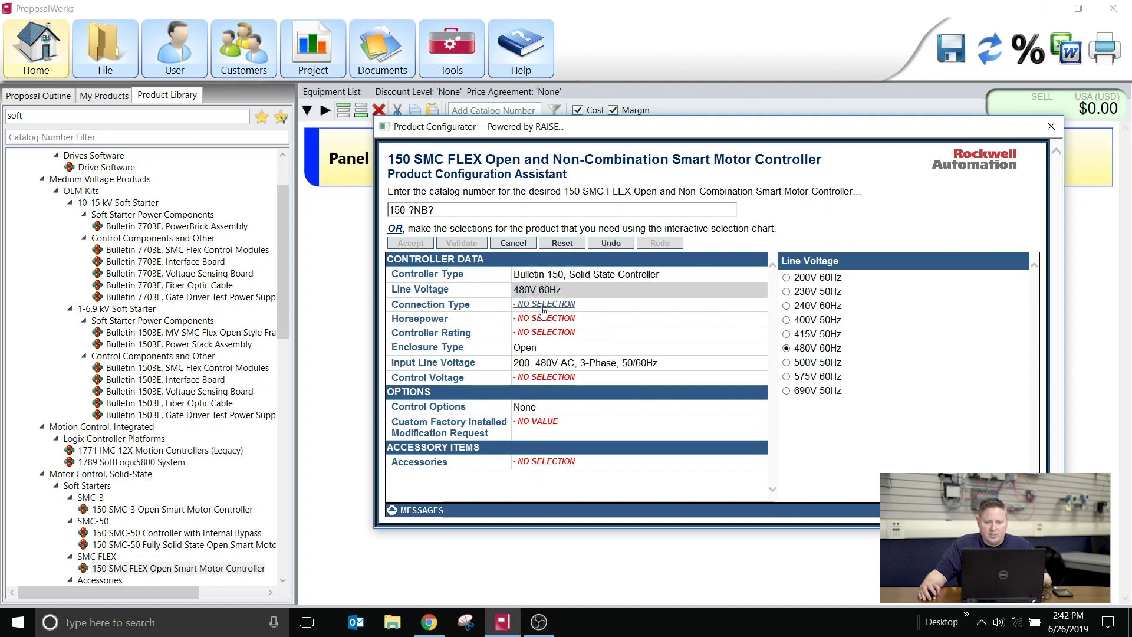
click(542, 306)
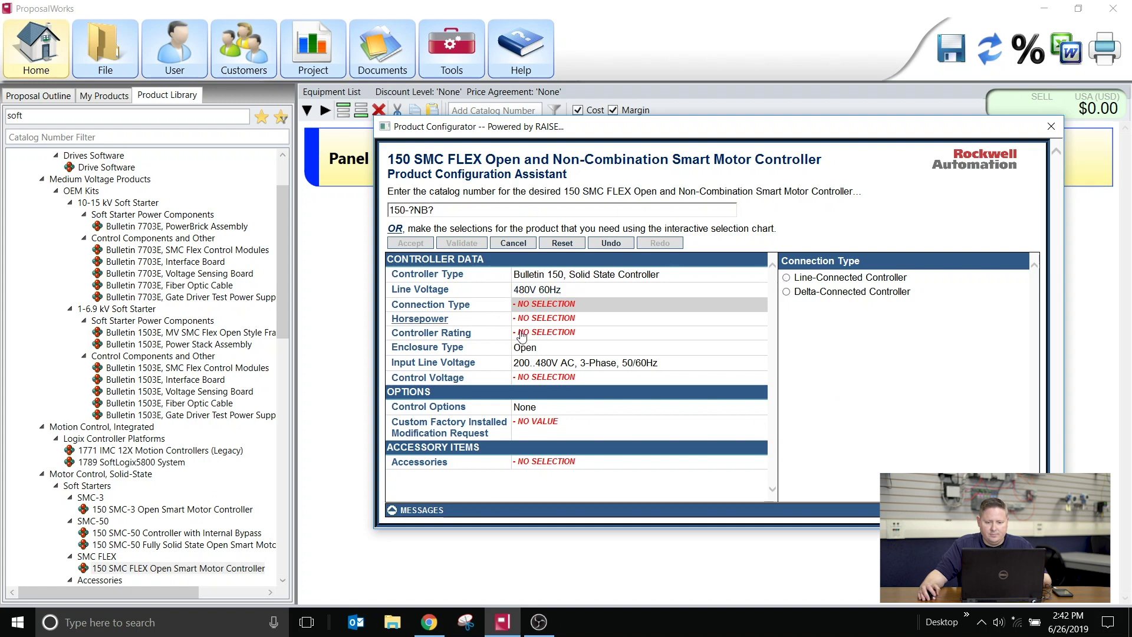
click(786, 279)
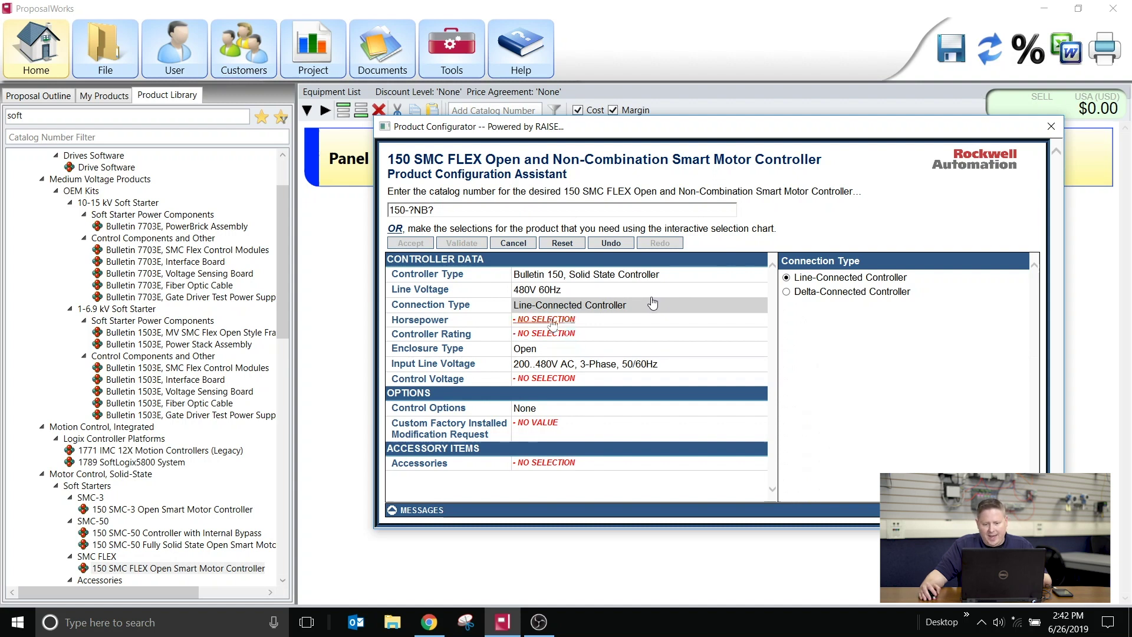
Set controller rating 85A, 15..60HP and control voltage 100...240V AC, then add it under Panel A
click(553, 320)
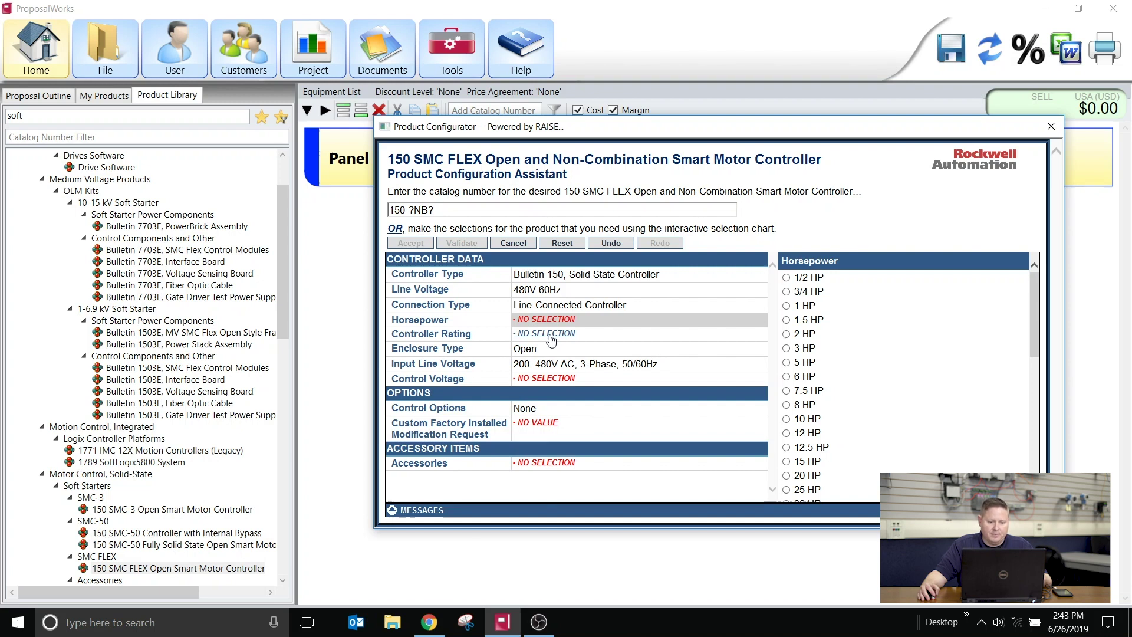
click(546, 334)
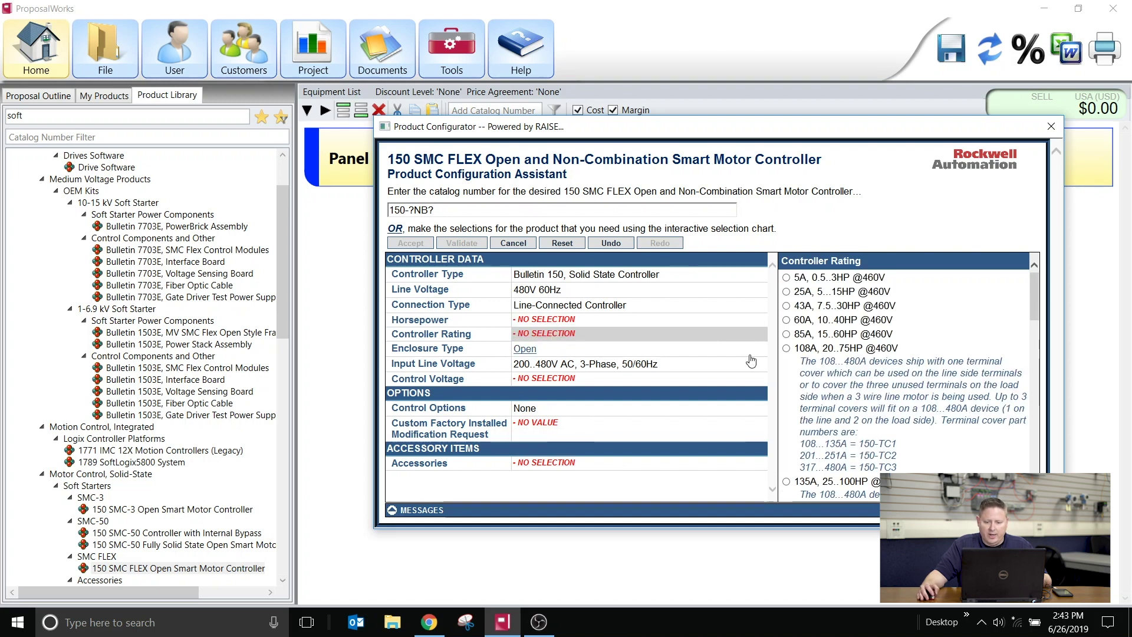
click(788, 334)
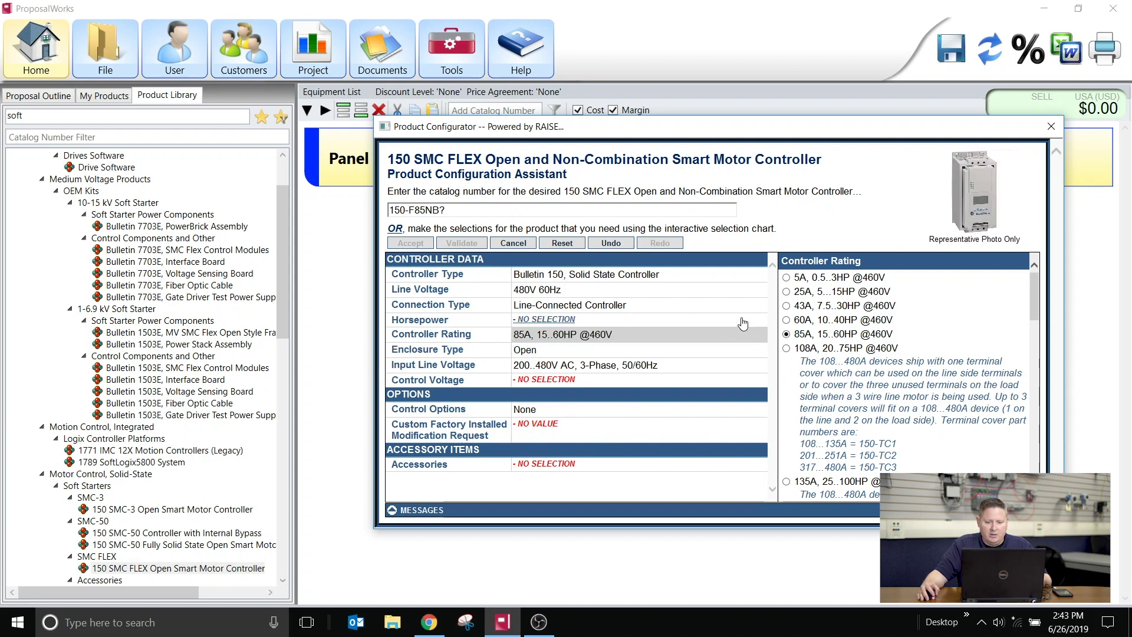
click(535, 380)
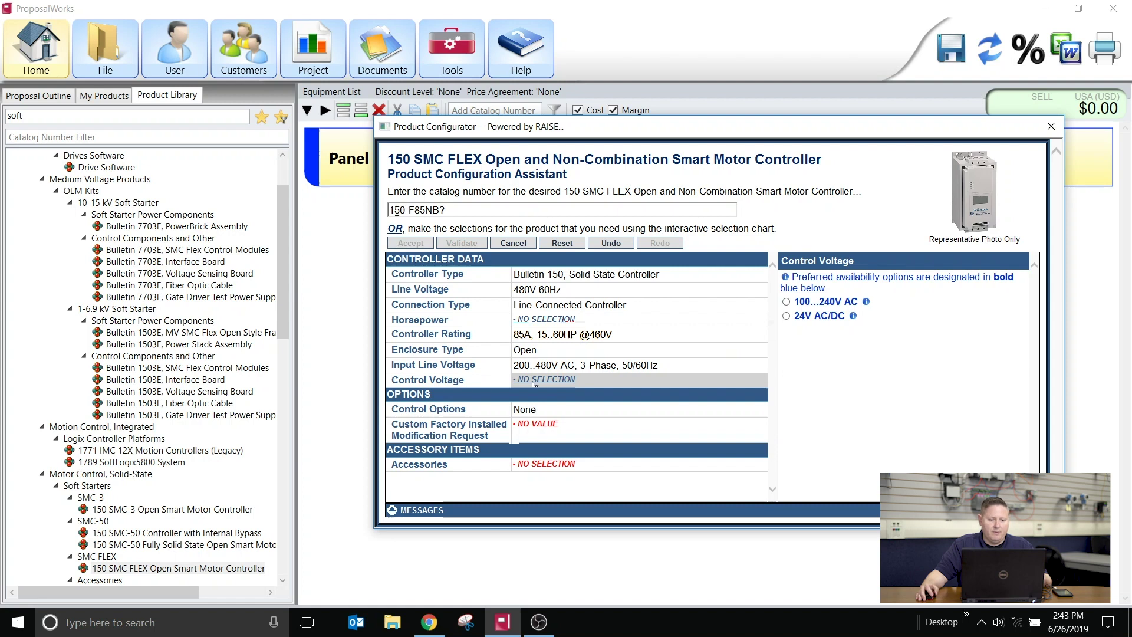
click(477, 212)
key(BackSpace)
text(D)
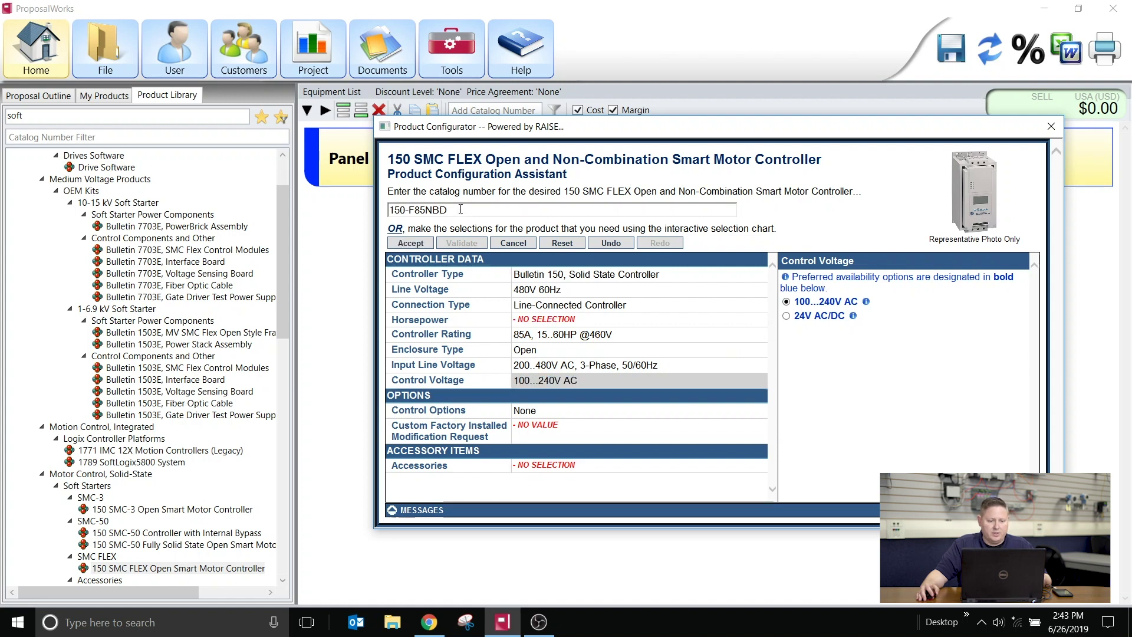
click(412, 242)
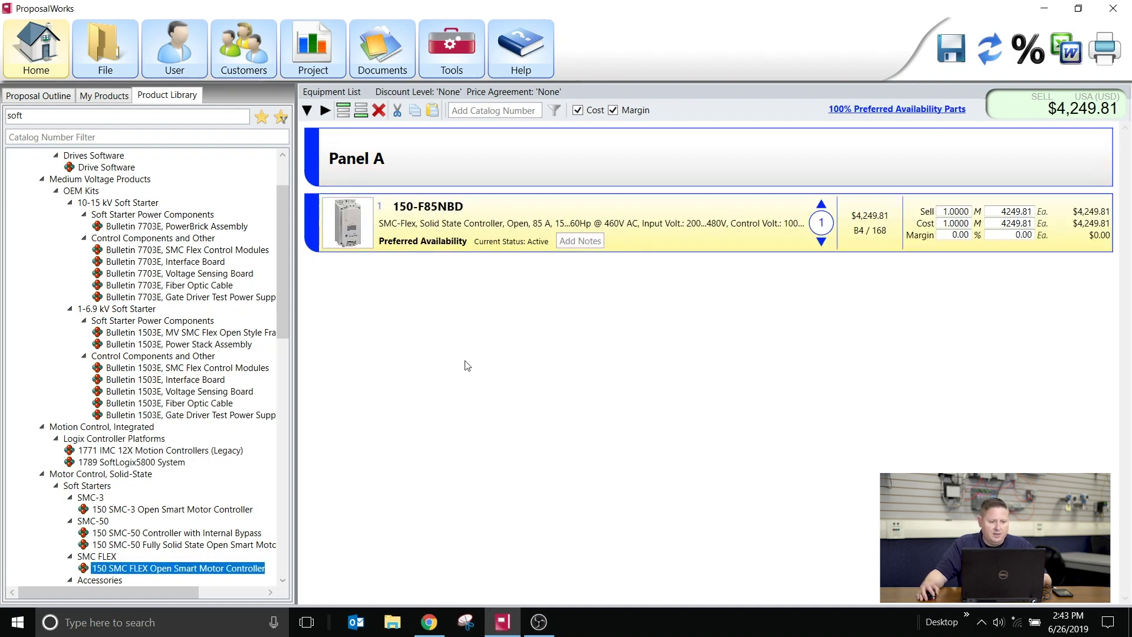
Add a second group heading named 'Panel B' below the soft starter line item
click(344, 110)
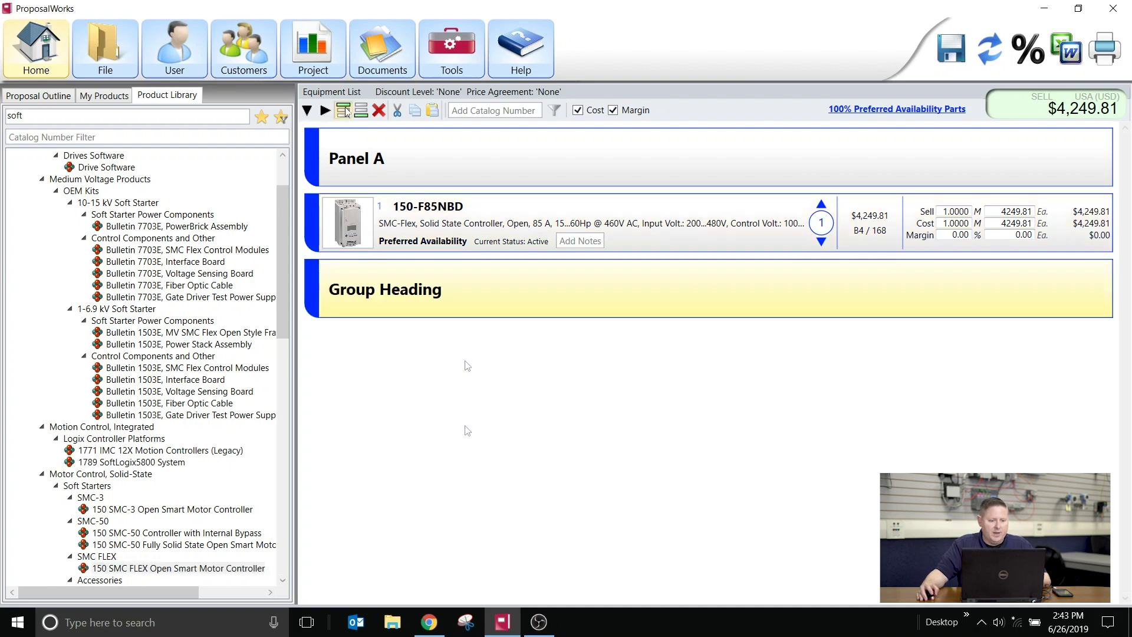
click(377, 298)
text(Pan)
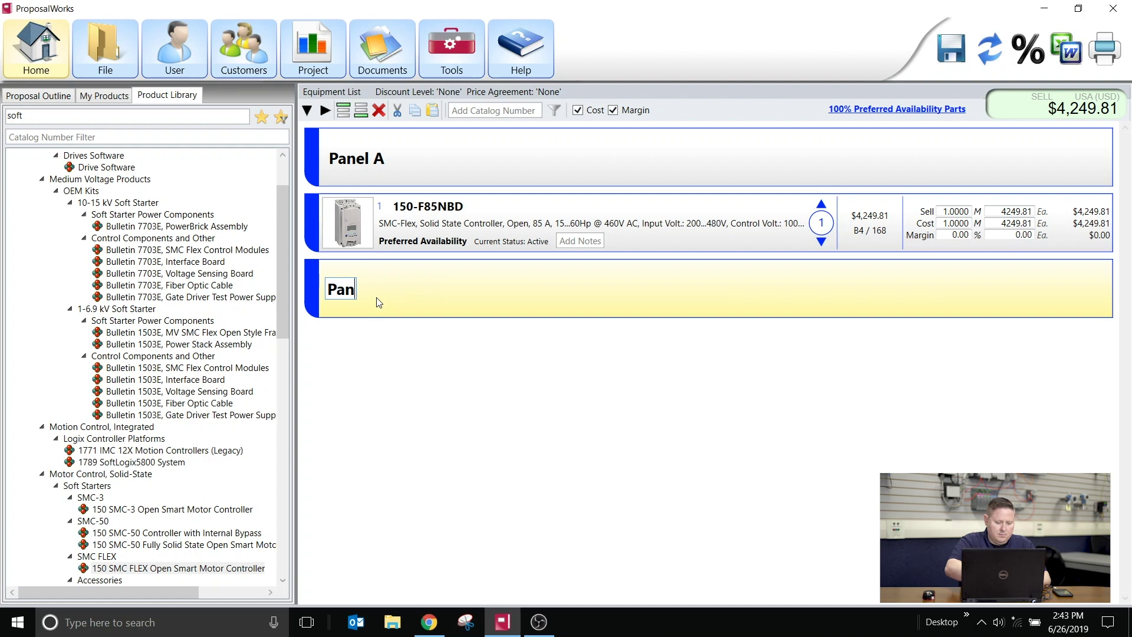
text(el B)
key(Return)
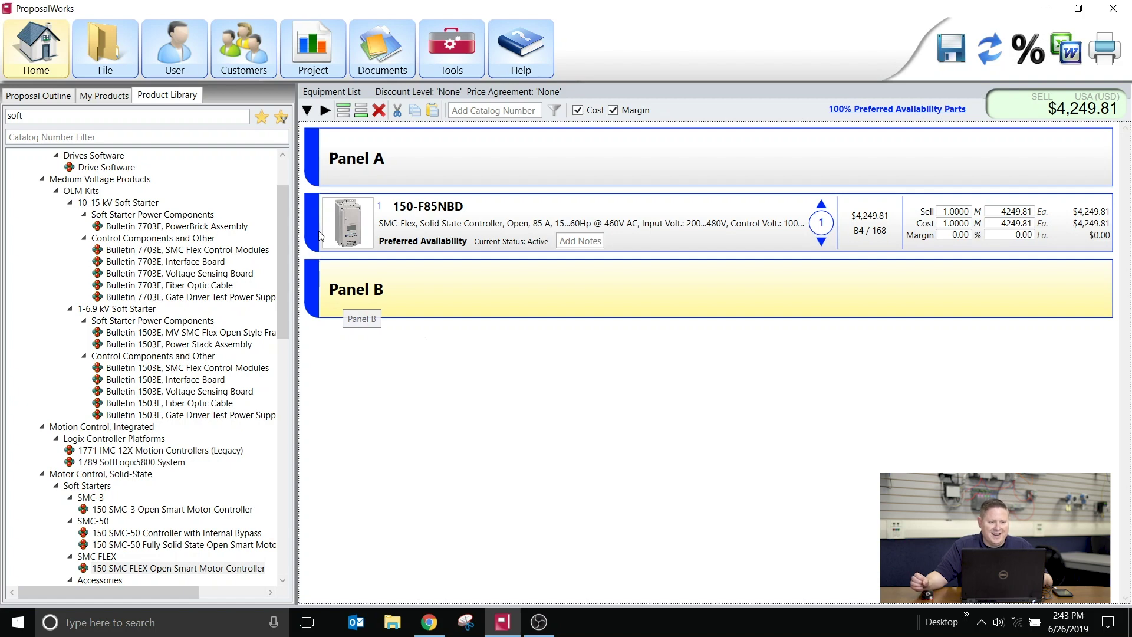
click(145, 157)
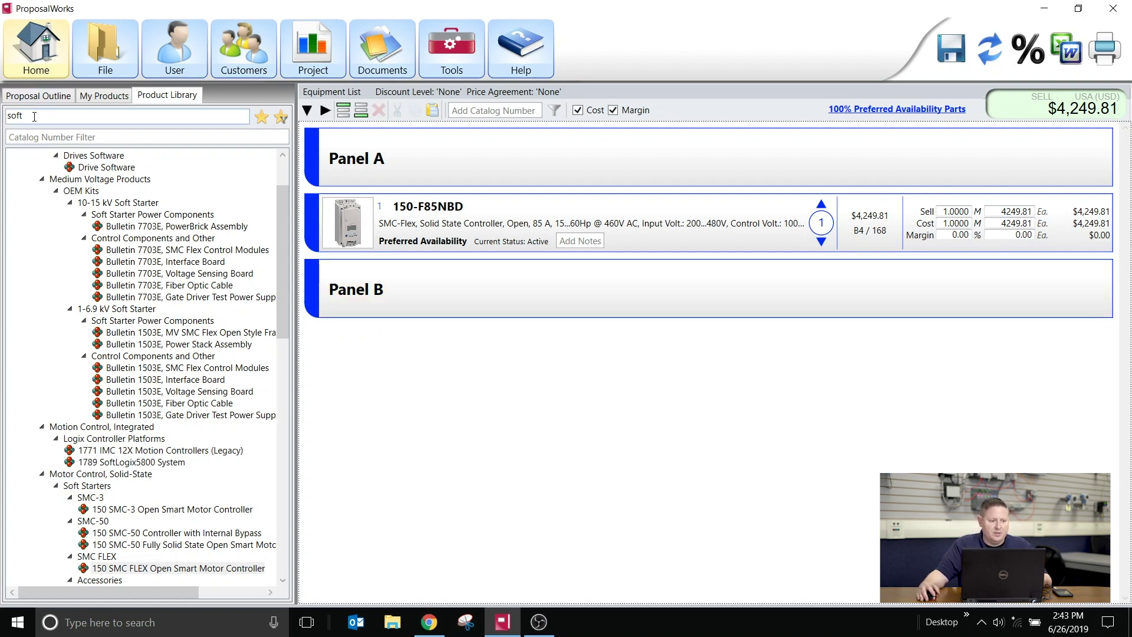
drag(35, 116, 2, 122)
Clear the 'soft' keyword, filter catalog numbers by 800T, and pick the 800T 3 Position Knob/Wing Lever
key(BackSpace)
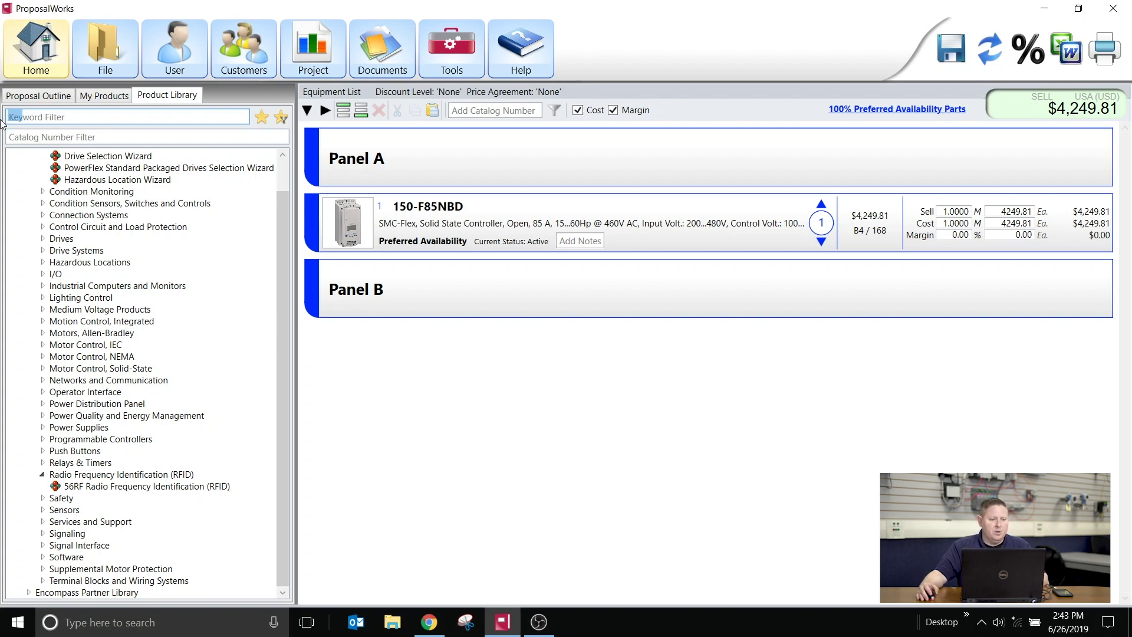
click(7, 137)
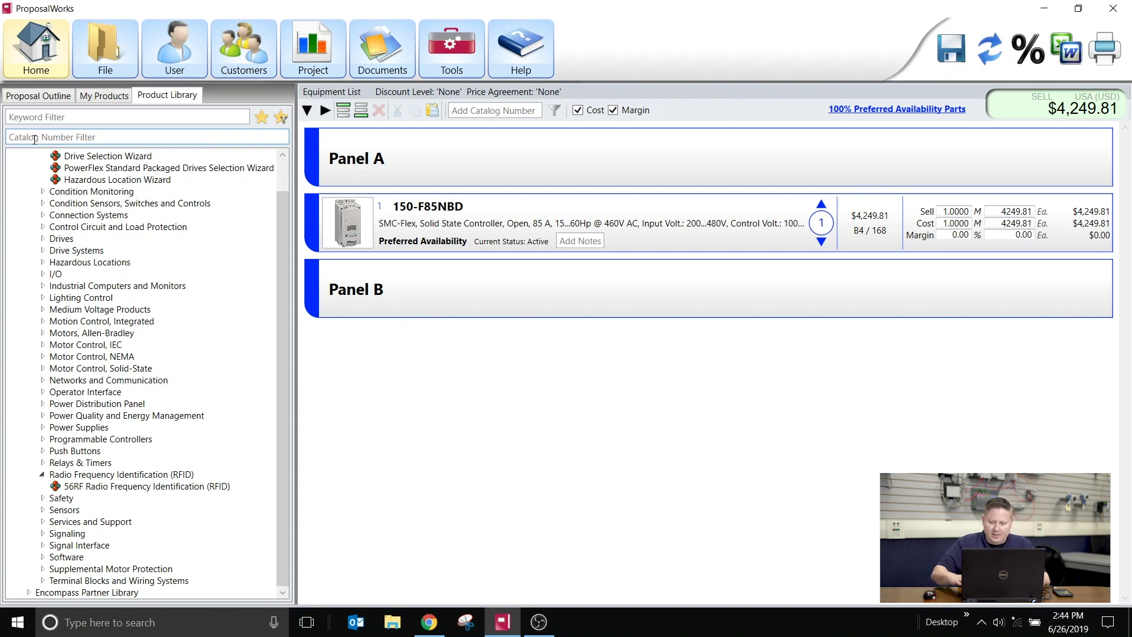
text(800)
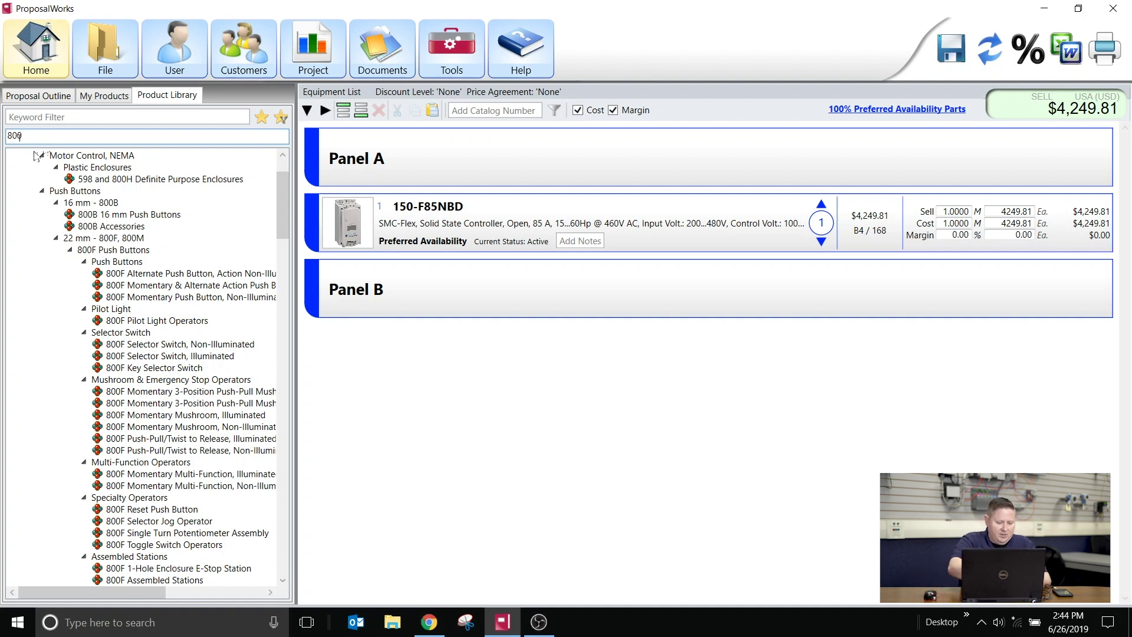
text(T)
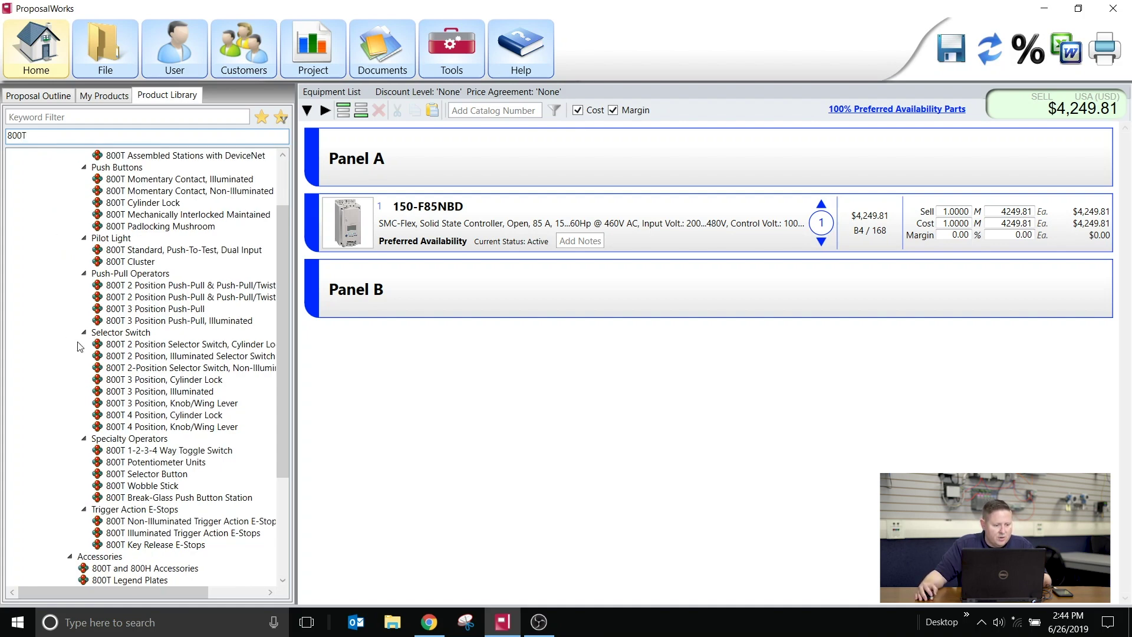
click(156, 406)
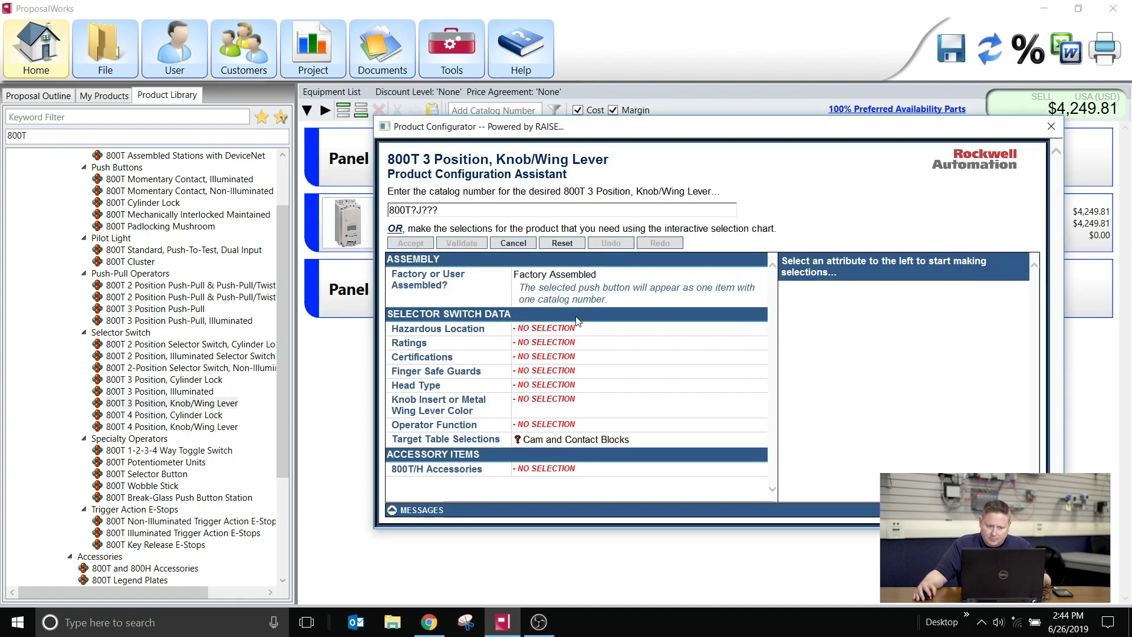
Configure a white Knob Lever head with spring return from both sides, opening the cam/contact target selection
click(519, 328)
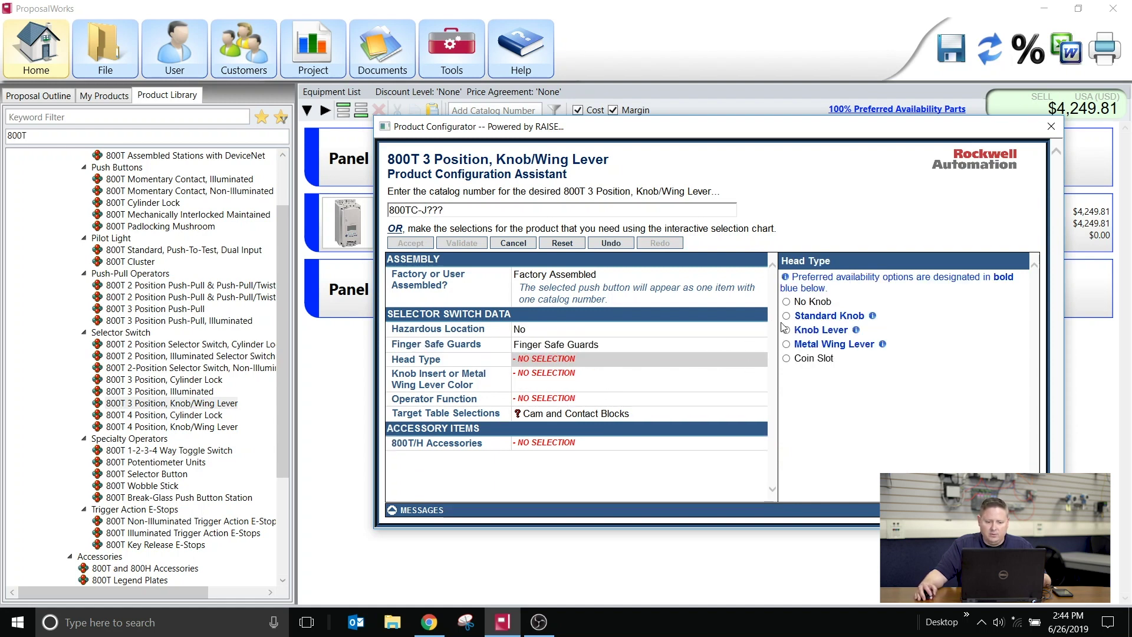
click(785, 329)
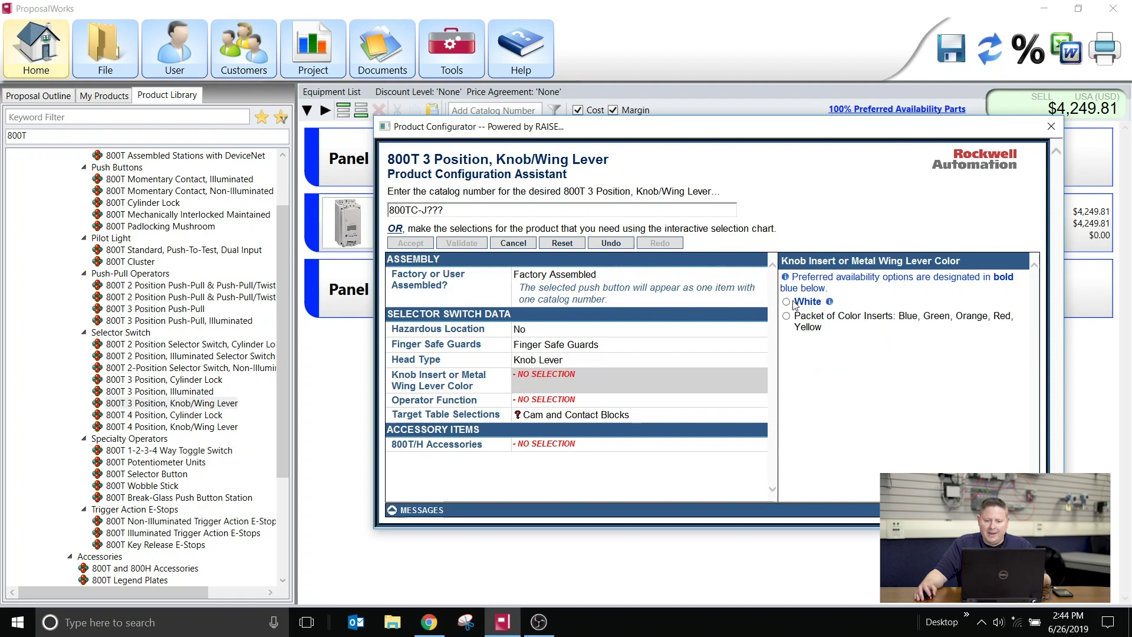
click(788, 302)
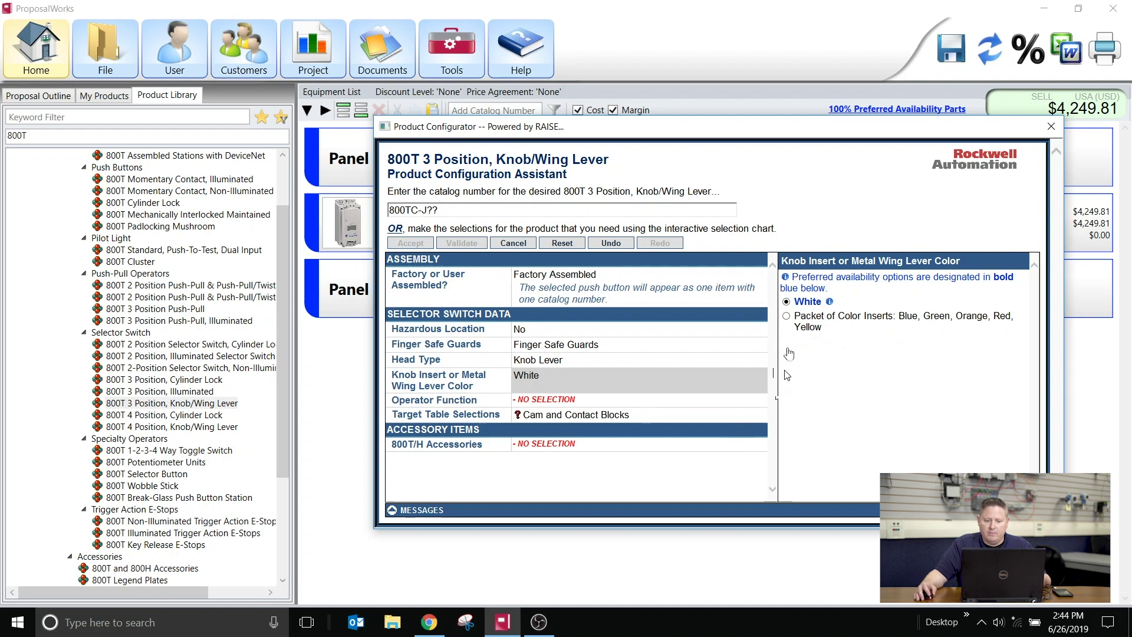
click(554, 401)
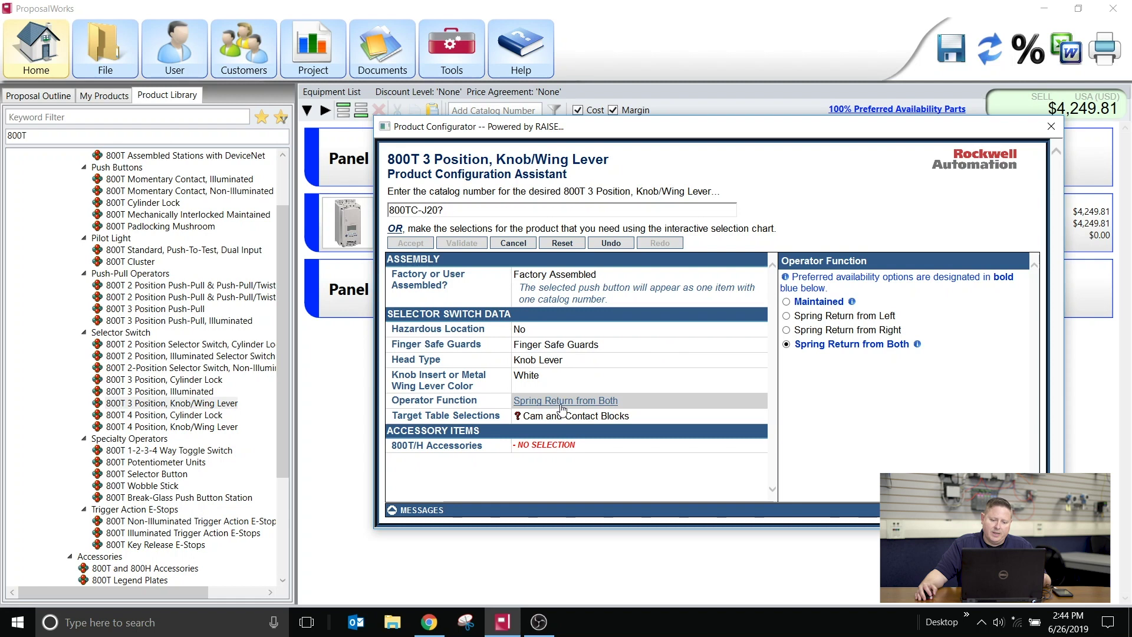
click(534, 416)
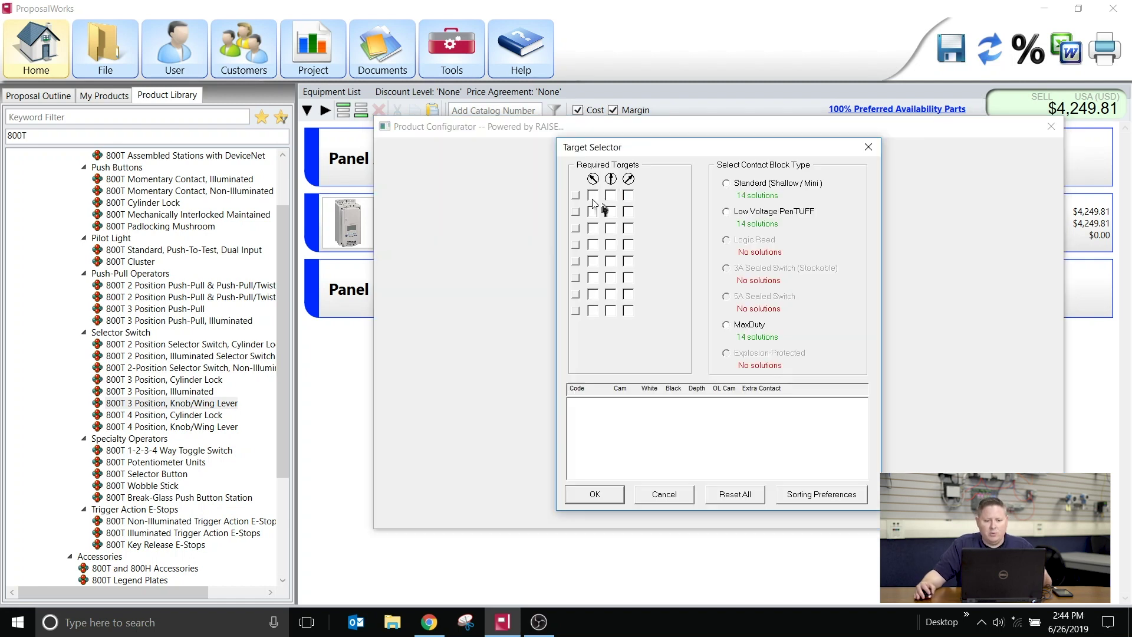
Set the contact target rows to O O X and X O O and confirm them
click(628, 196)
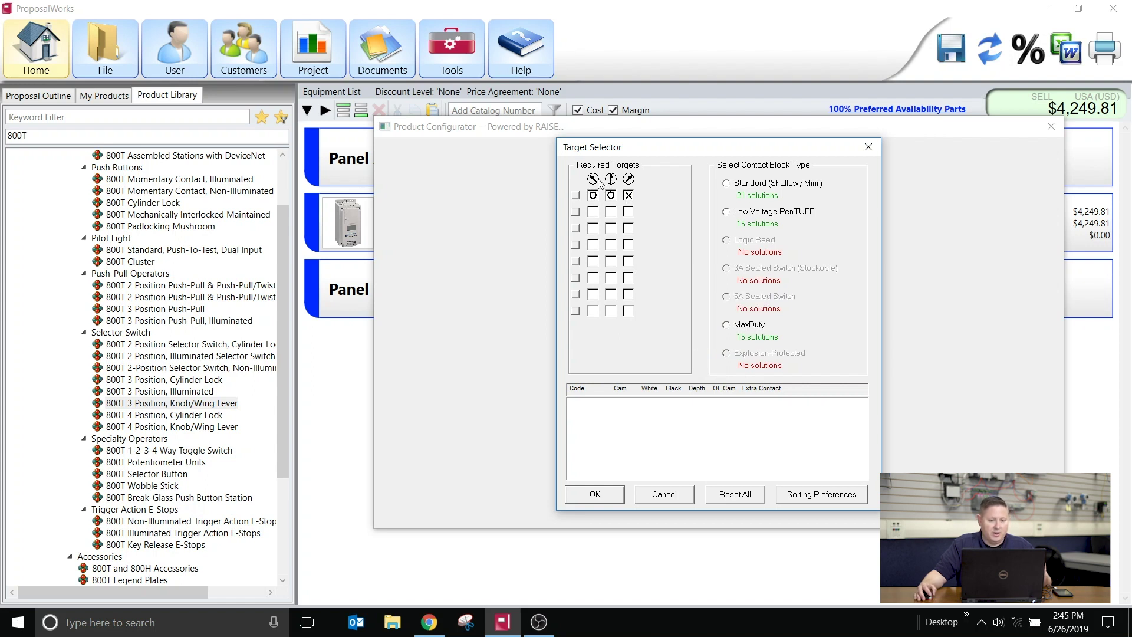
click(593, 212)
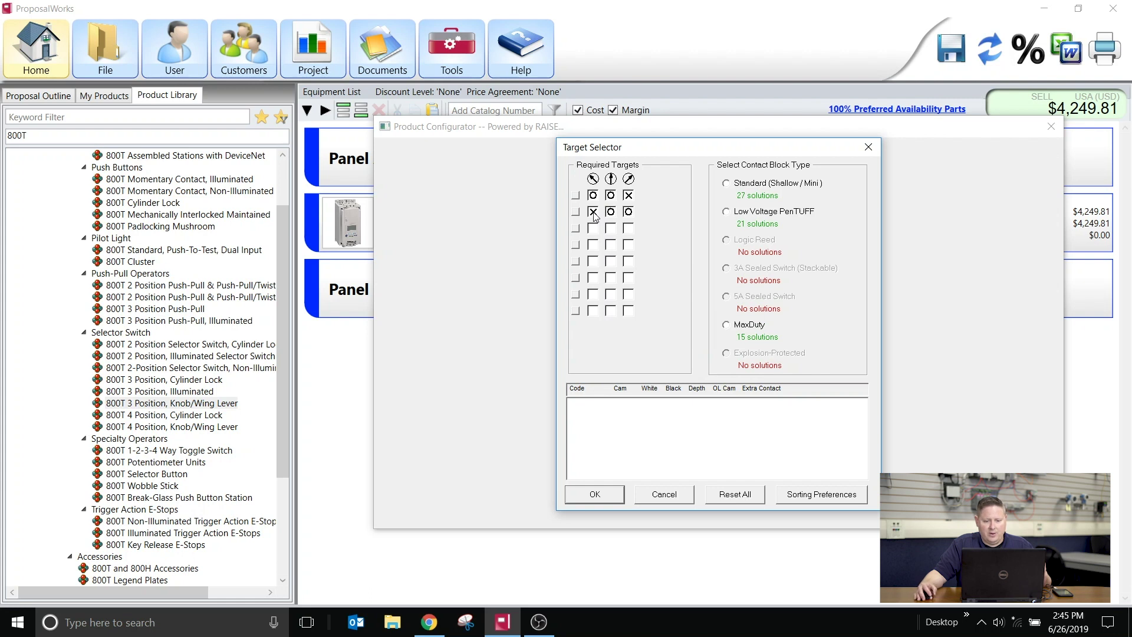
click(593, 212)
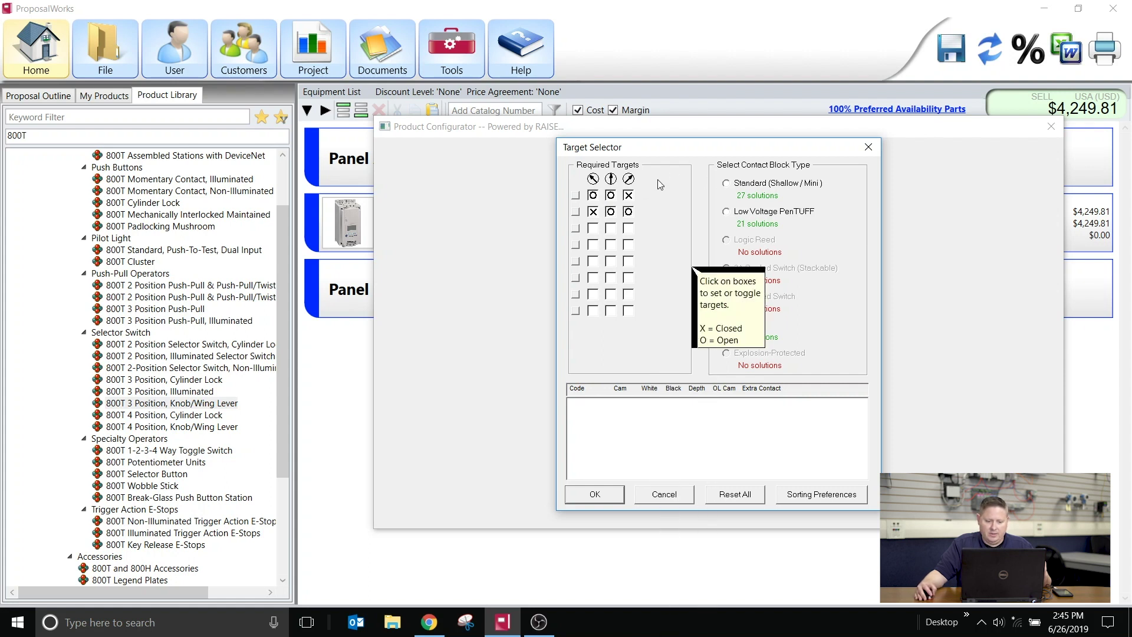
click(594, 494)
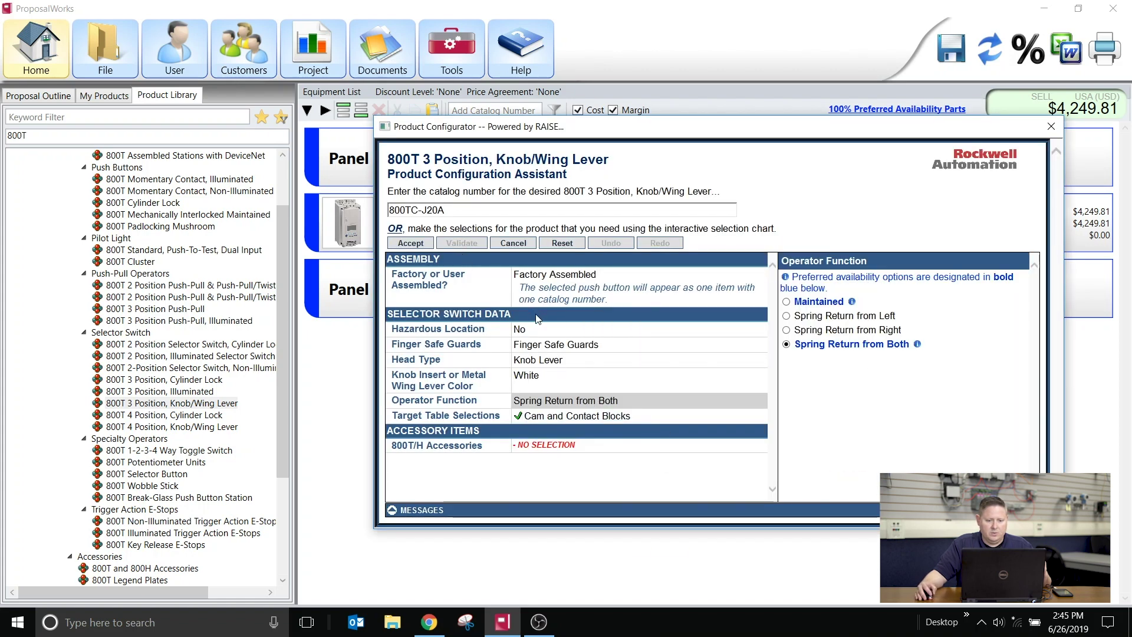
Choose no finger safe guards and accept the 800T-J20A knob lever into Panel B
click(533, 344)
click(817, 301)
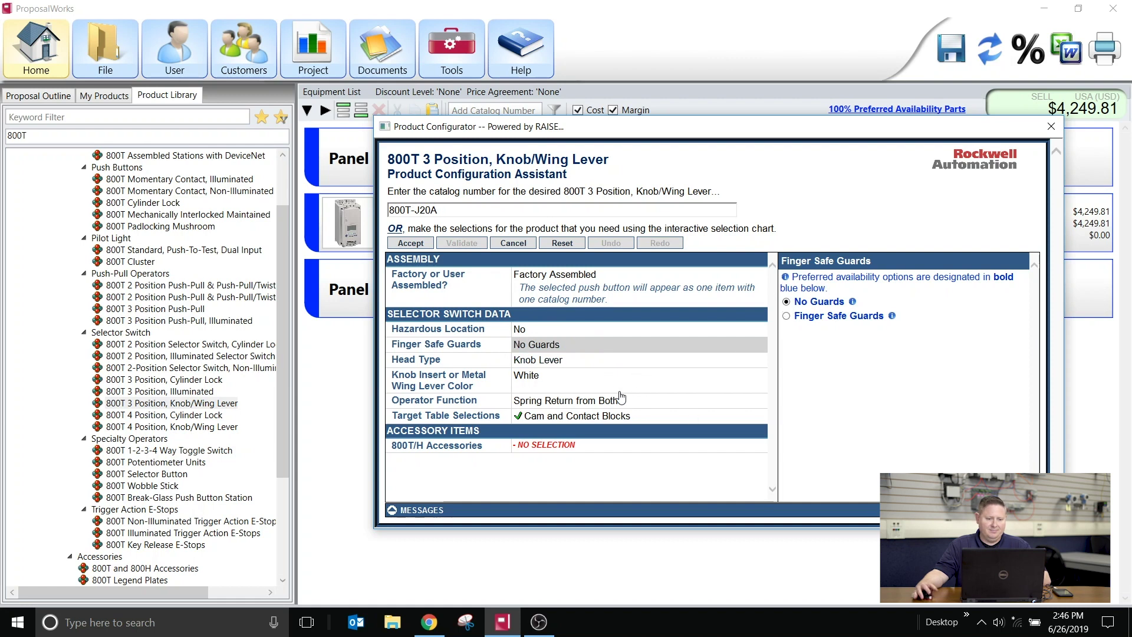
click(405, 244)
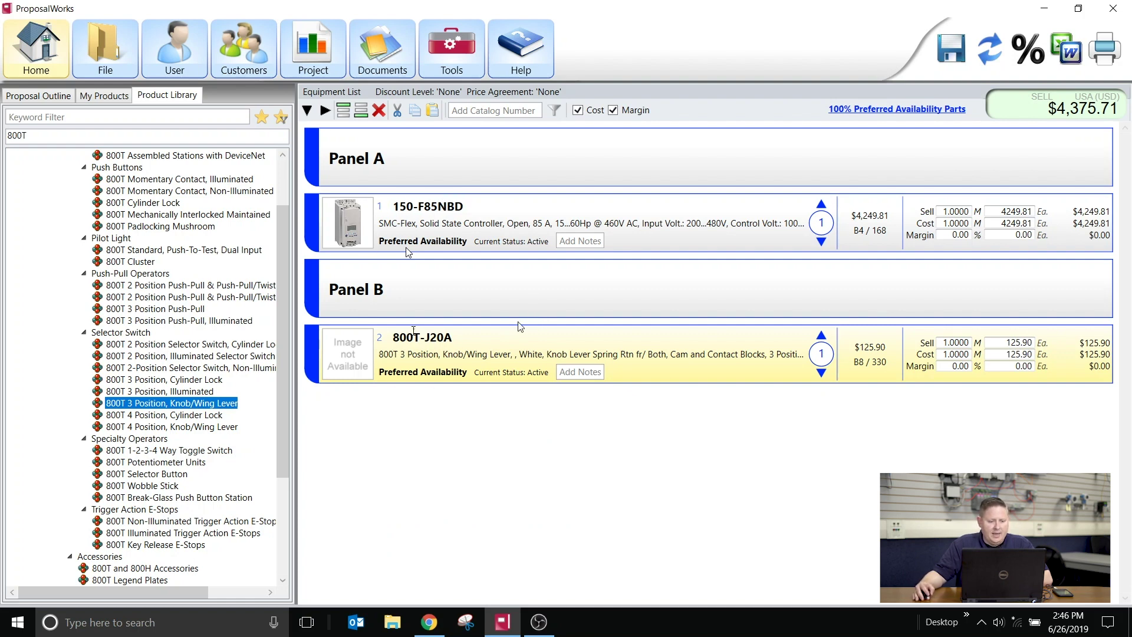
click(445, 407)
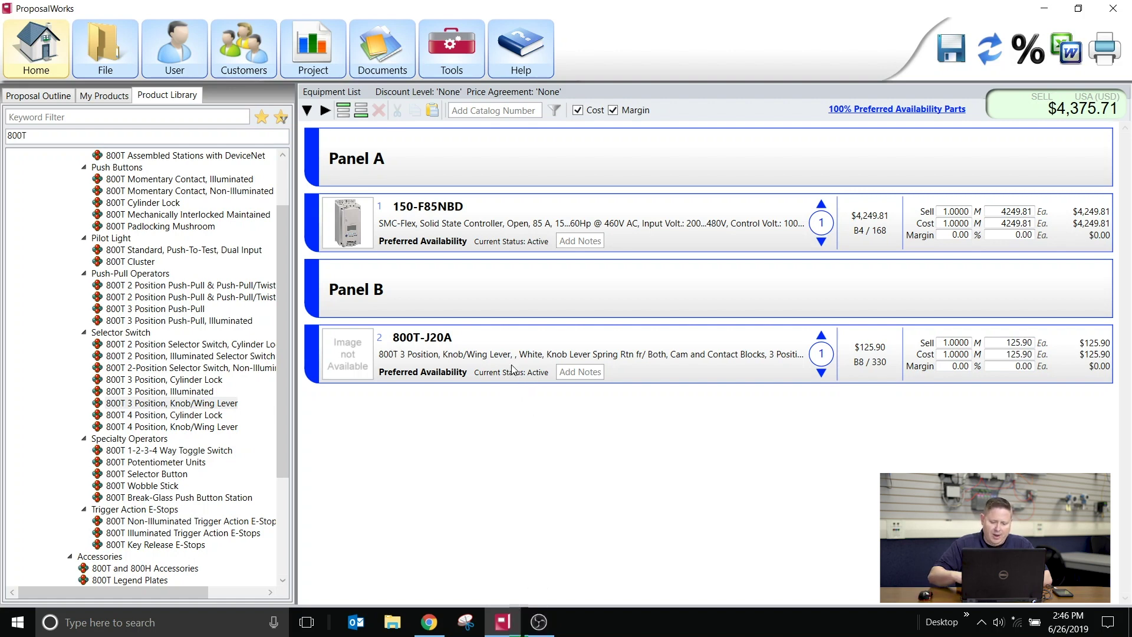
click(481, 110)
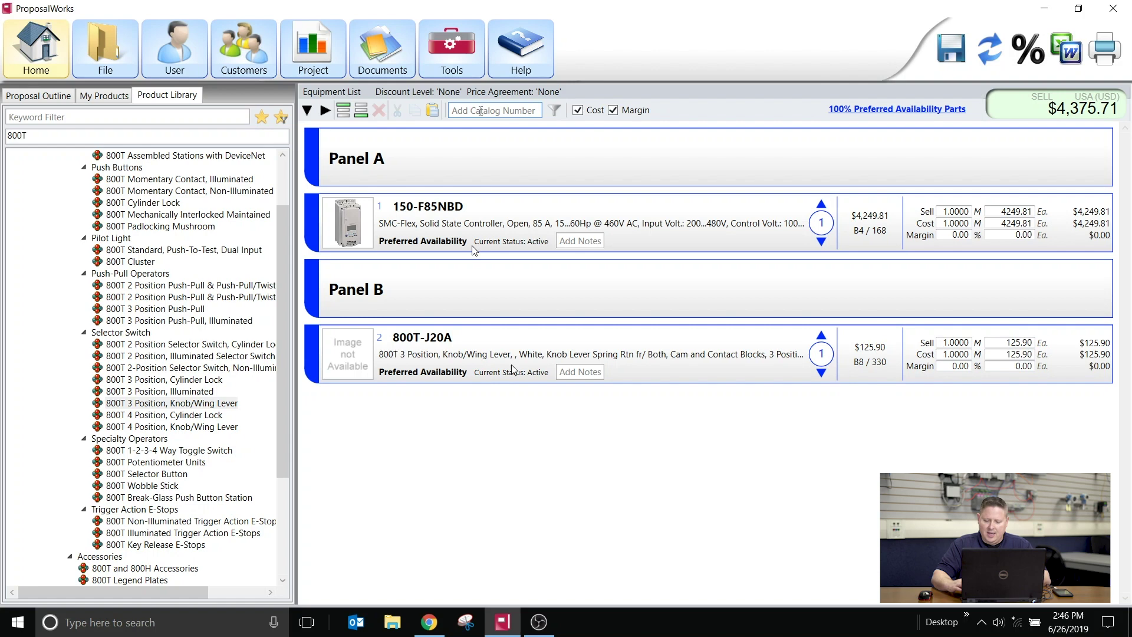
Add starter 509-BOD as a user-assembled kit of 500F-BOD930 and 592-EUTB
text(509-BOD)
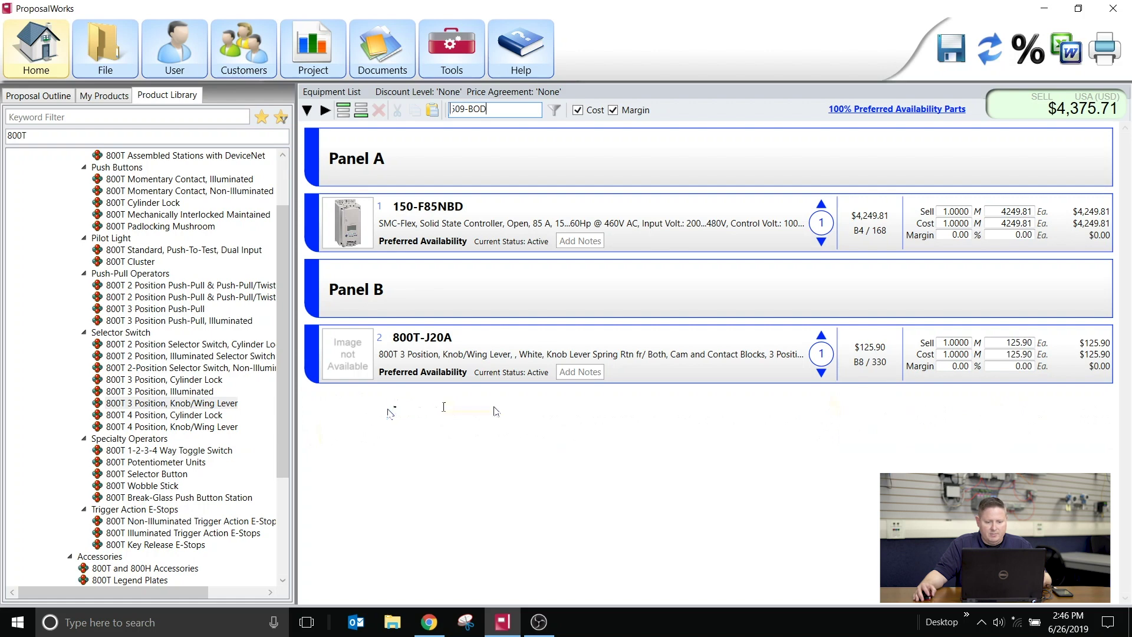
key(Return)
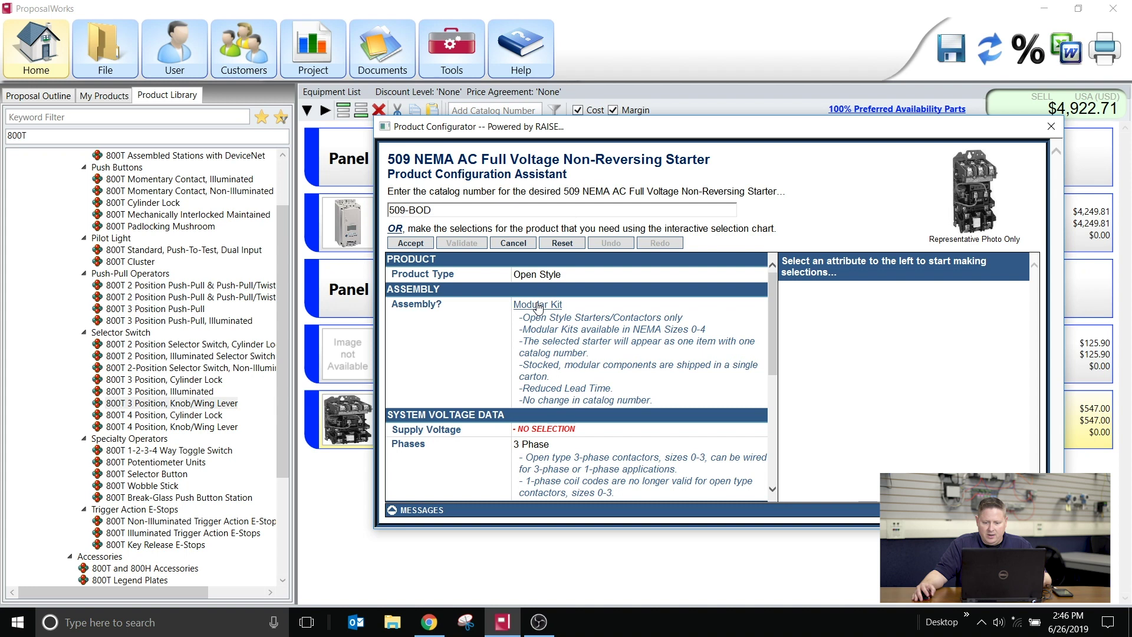
click(543, 305)
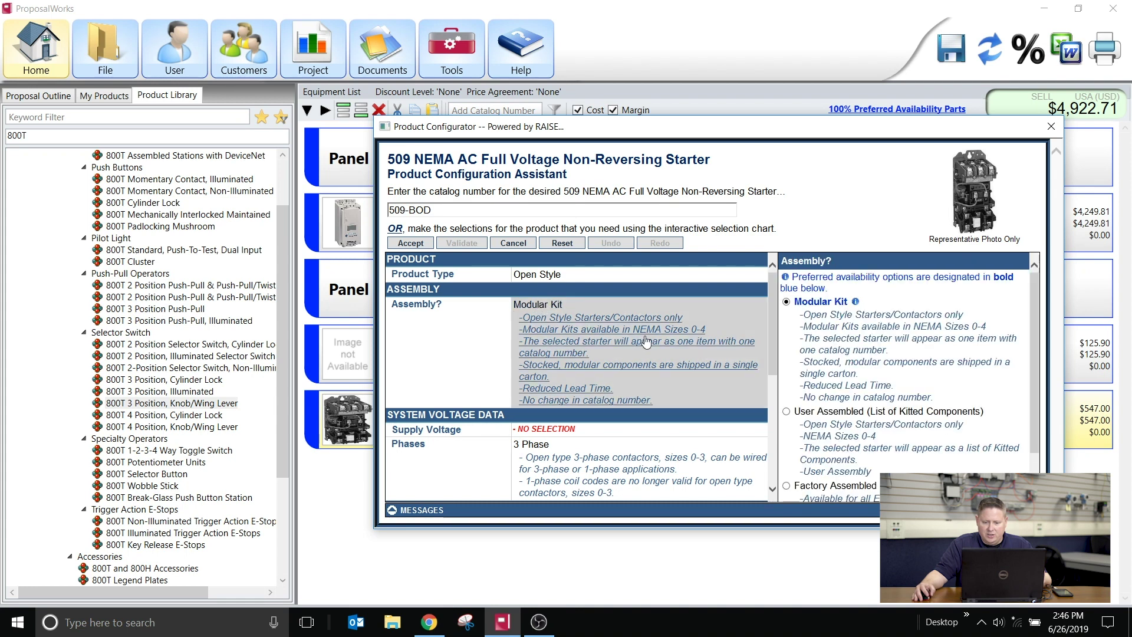
click(786, 412)
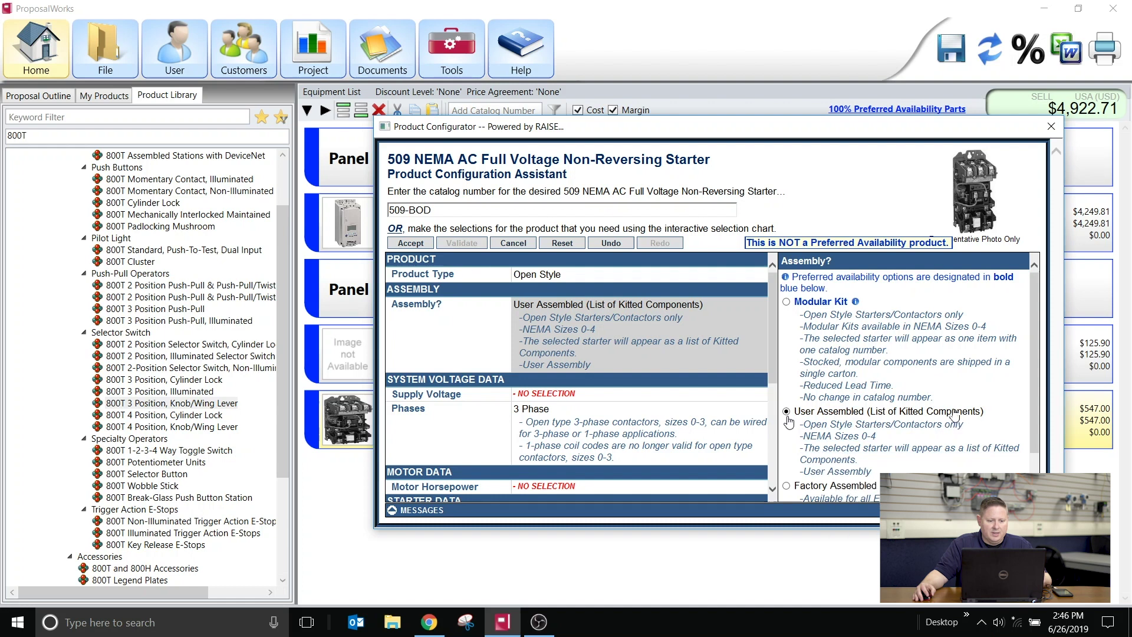
click(411, 244)
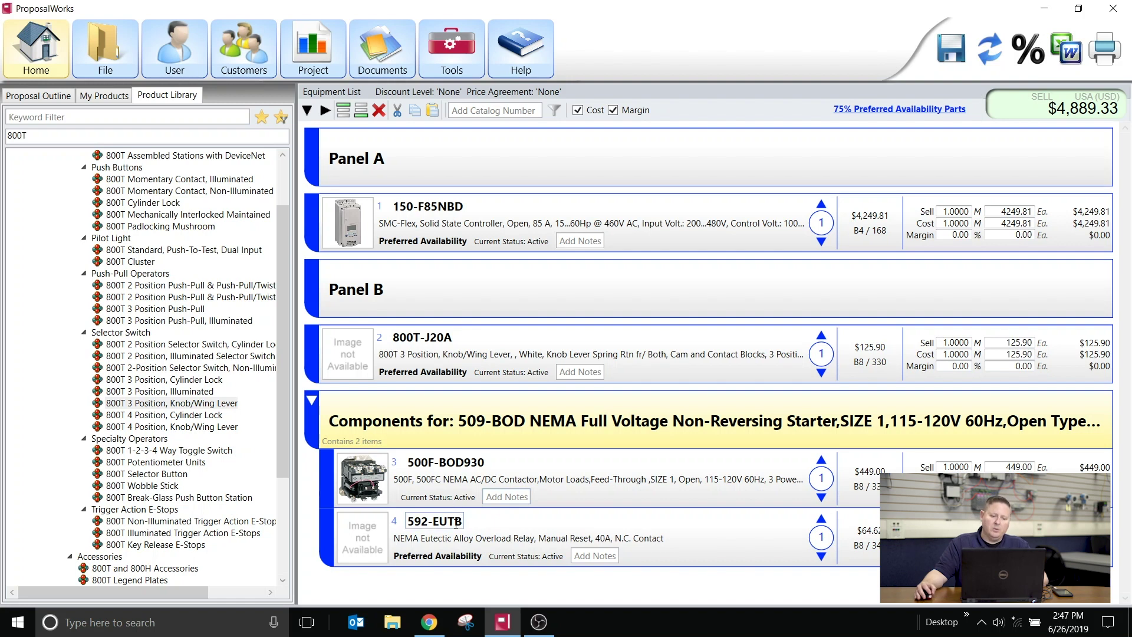
Duplicate the 592-EUTB overload relay, then delete the starter's components group, removing 500F-BOD930
click(435, 522)
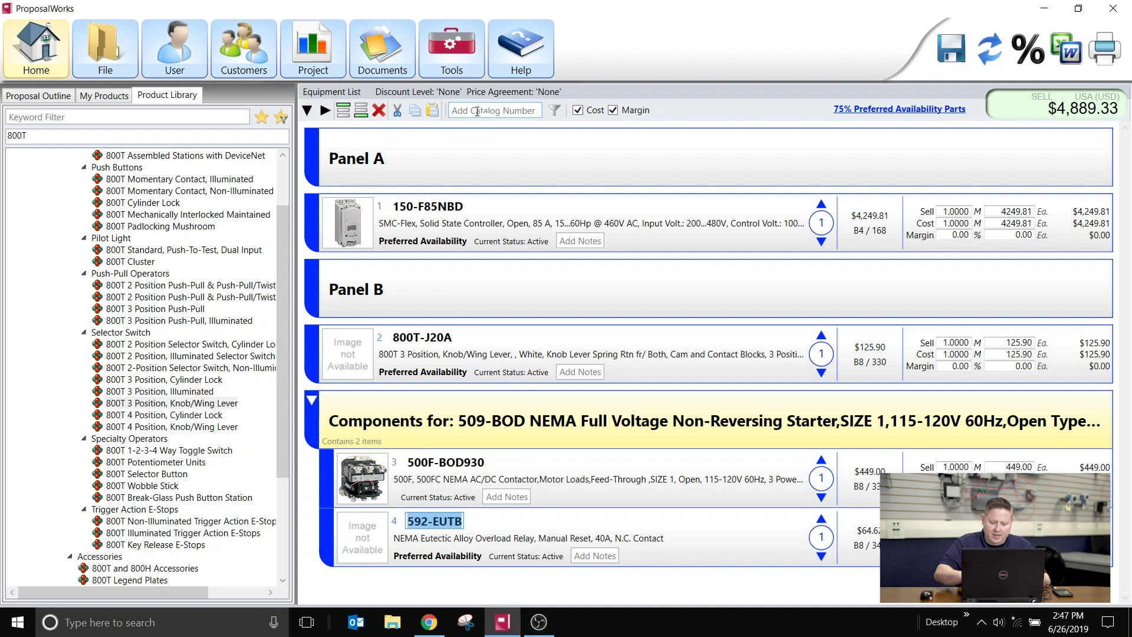
key(ctrl+v)
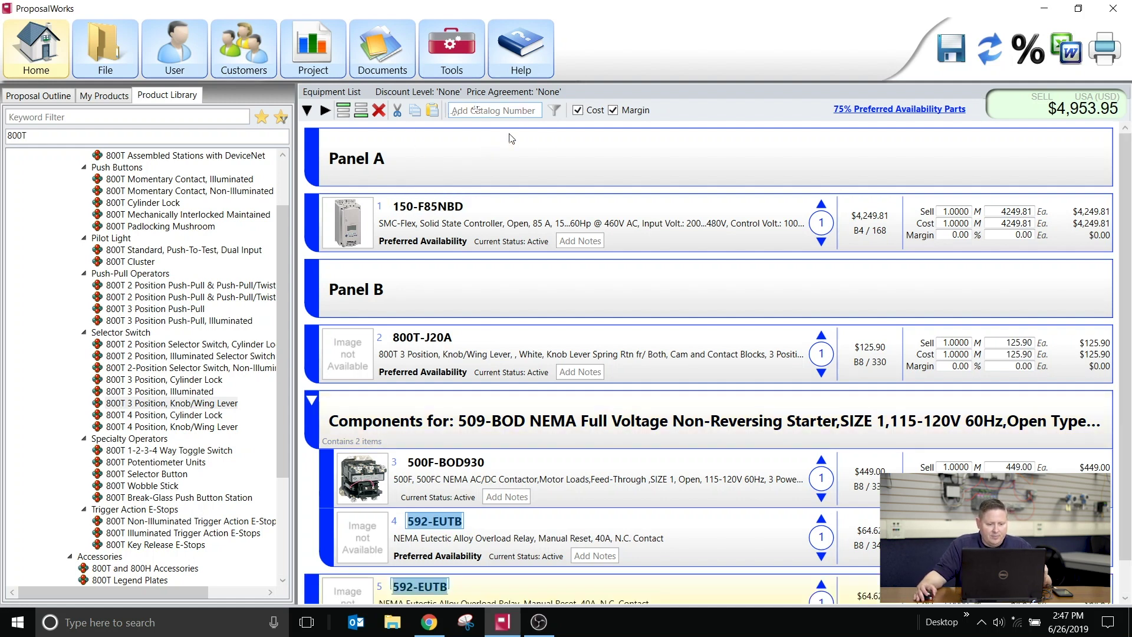
scroll(535, 207, down, 1)
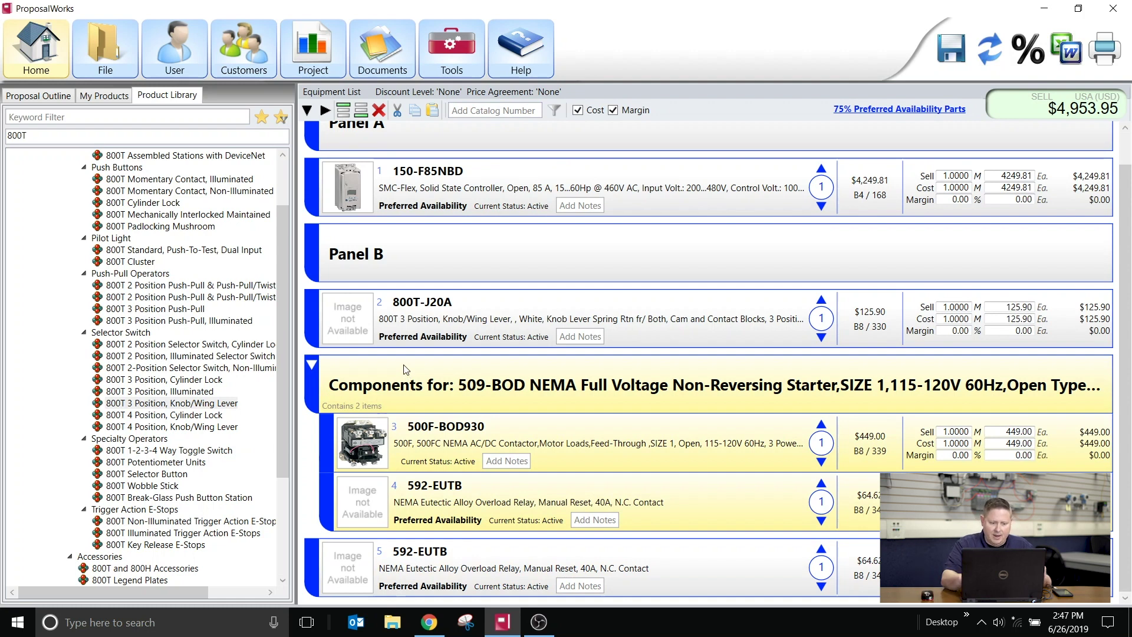
key(Delete)
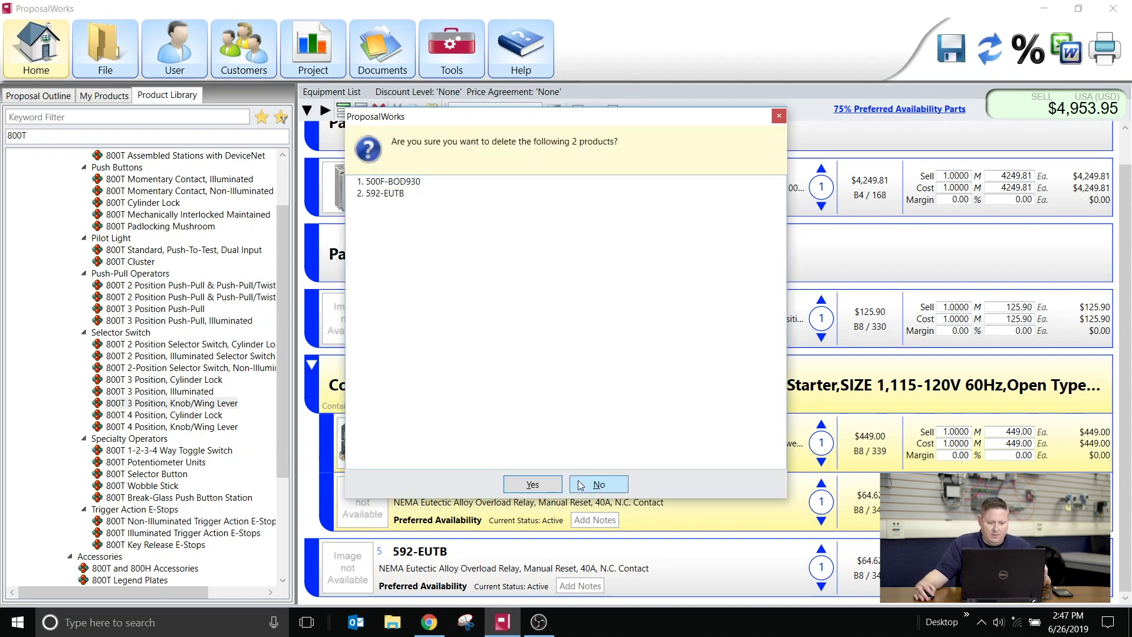
click(532, 485)
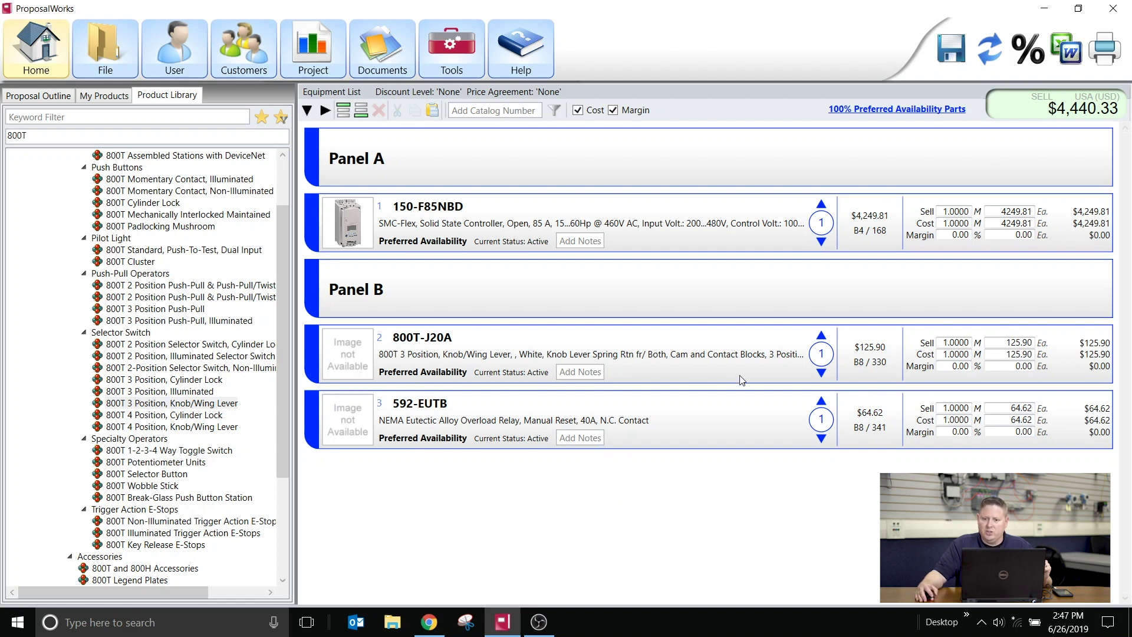
click(1065, 50)
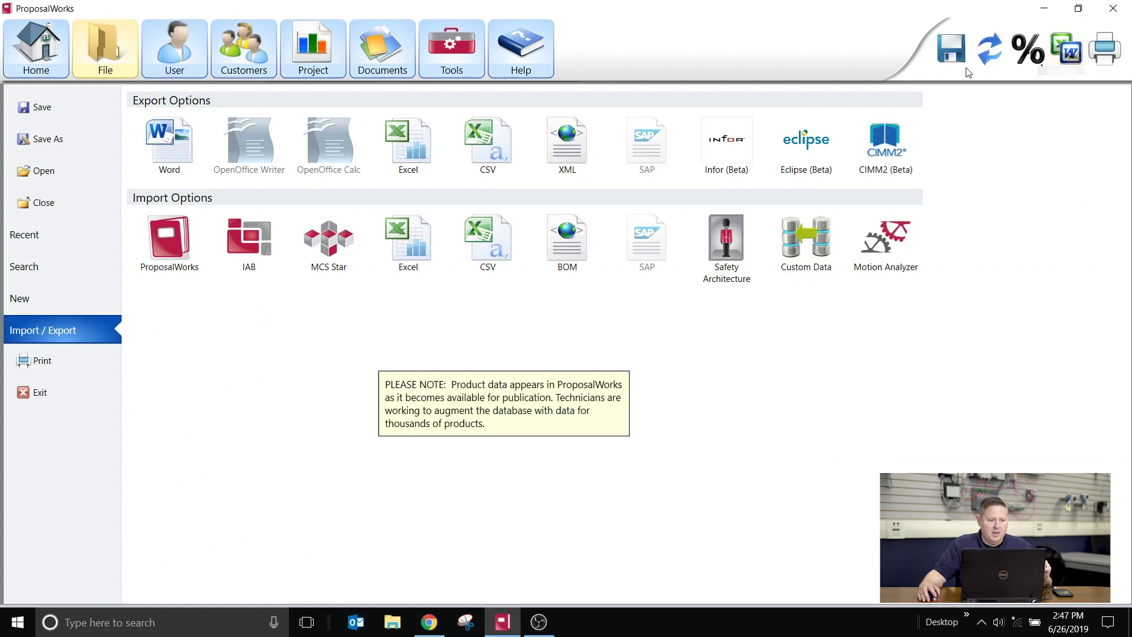
Export the equipment list to a new Word document using the List/Mult/Net preset
click(169, 141)
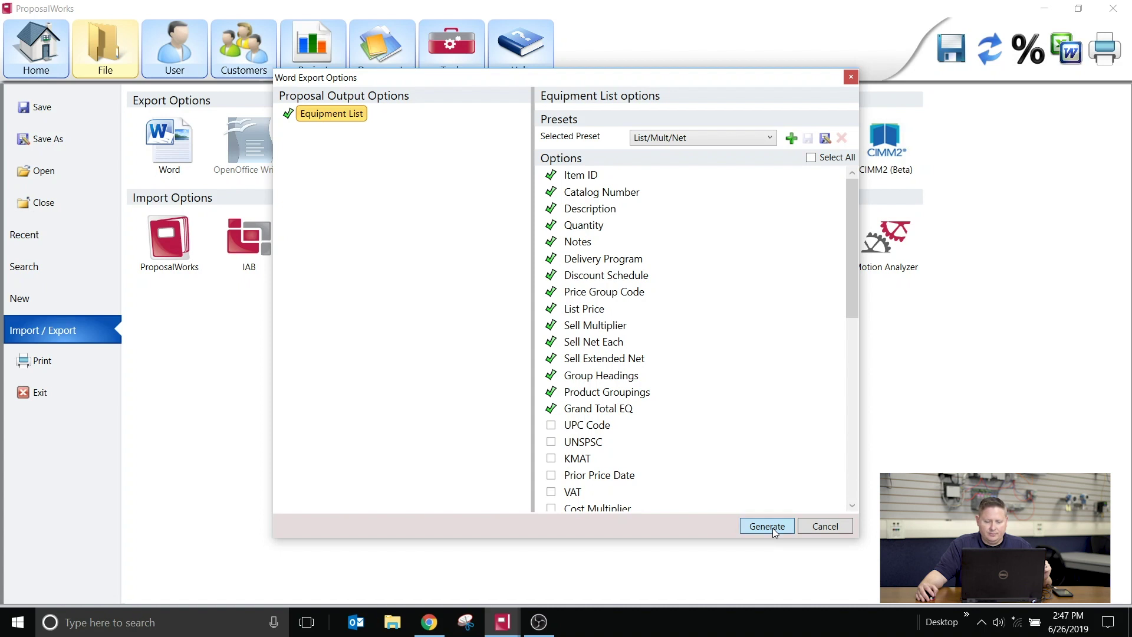
click(774, 529)
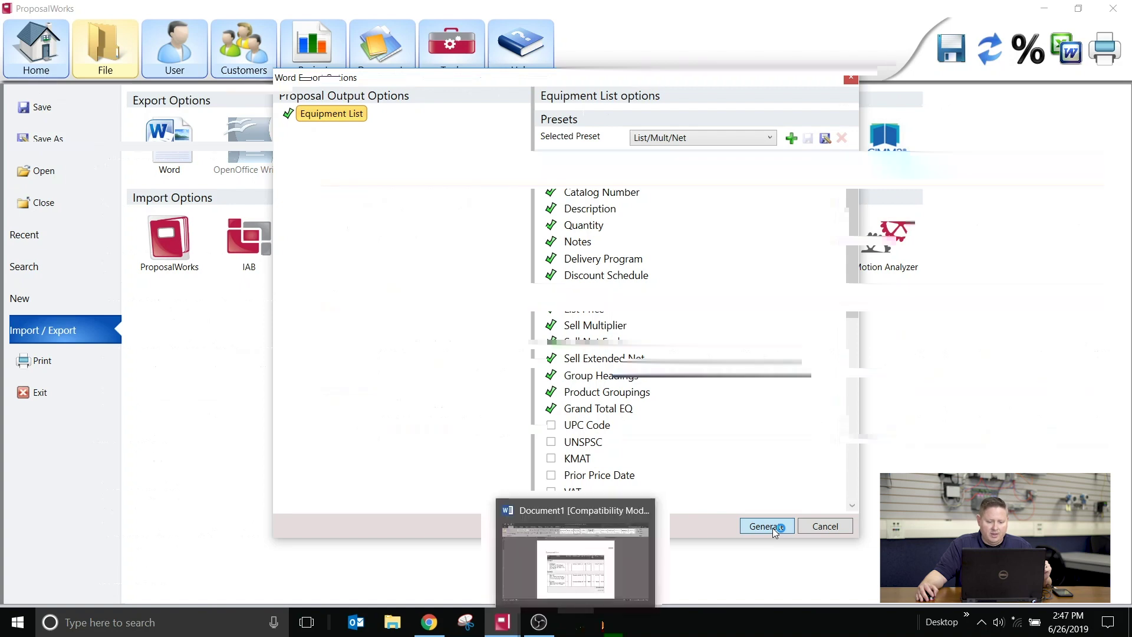
click(578, 630)
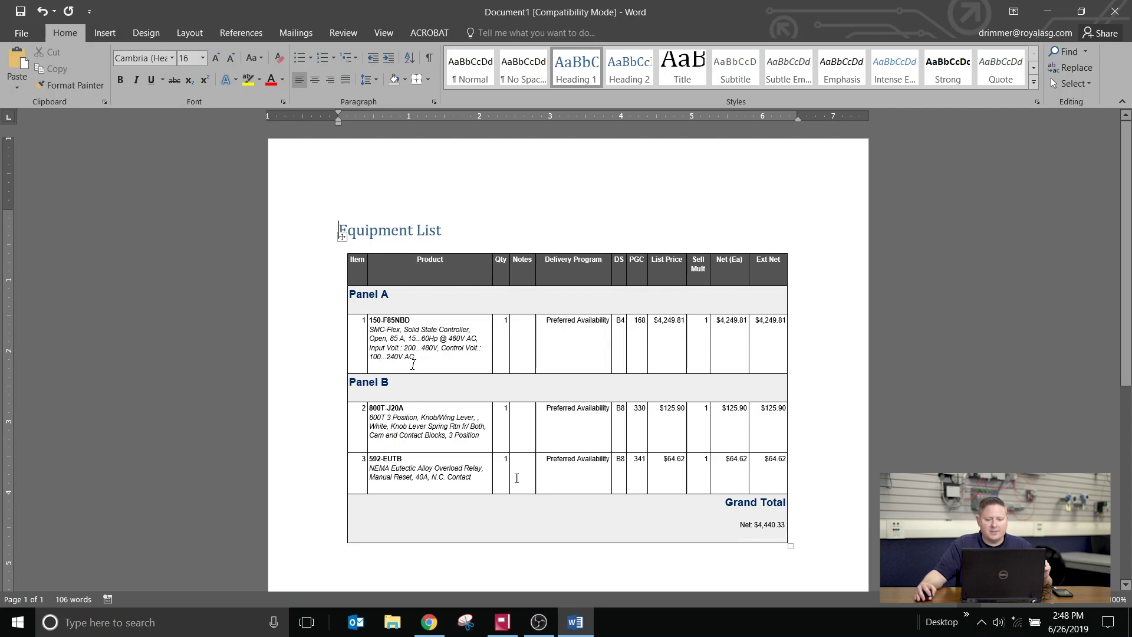
Review the exported Equipment List table, then show Word's File Info page
scroll(817, 348, down, 3)
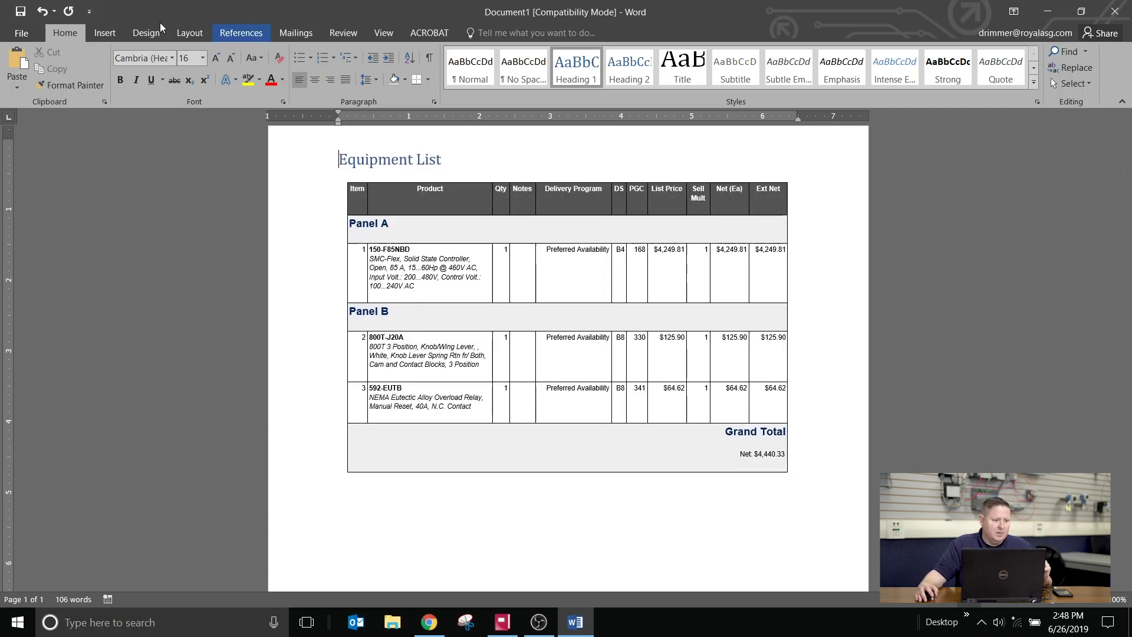
click(21, 33)
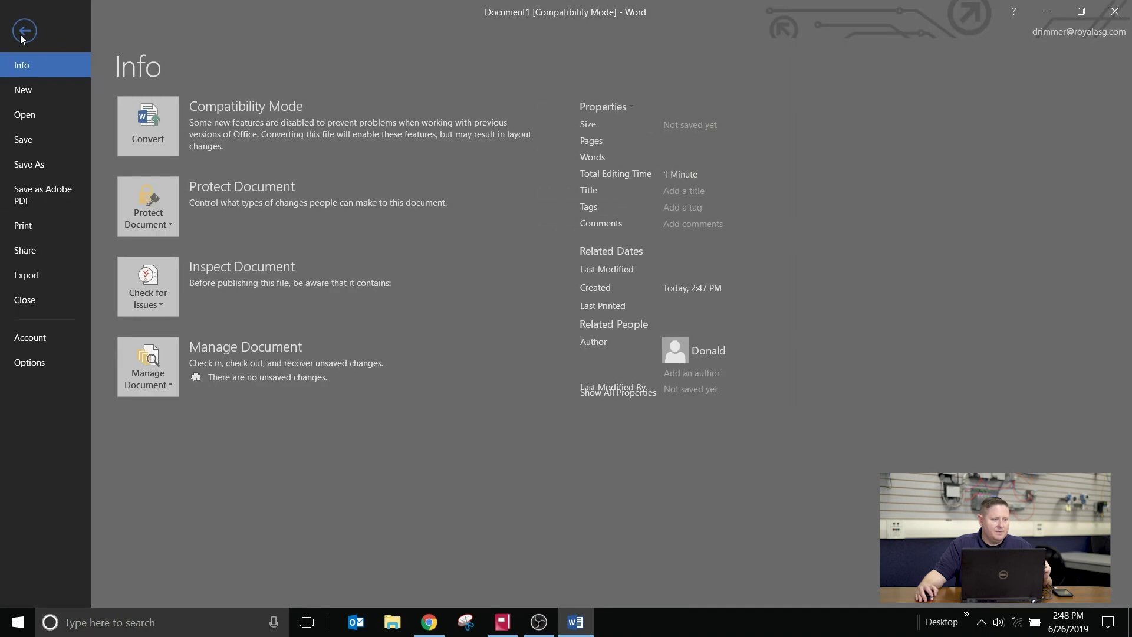
Save the document to the Desktop as 'Equipment List', replacing the existing file in the newer Word format
click(33, 167)
click(179, 228)
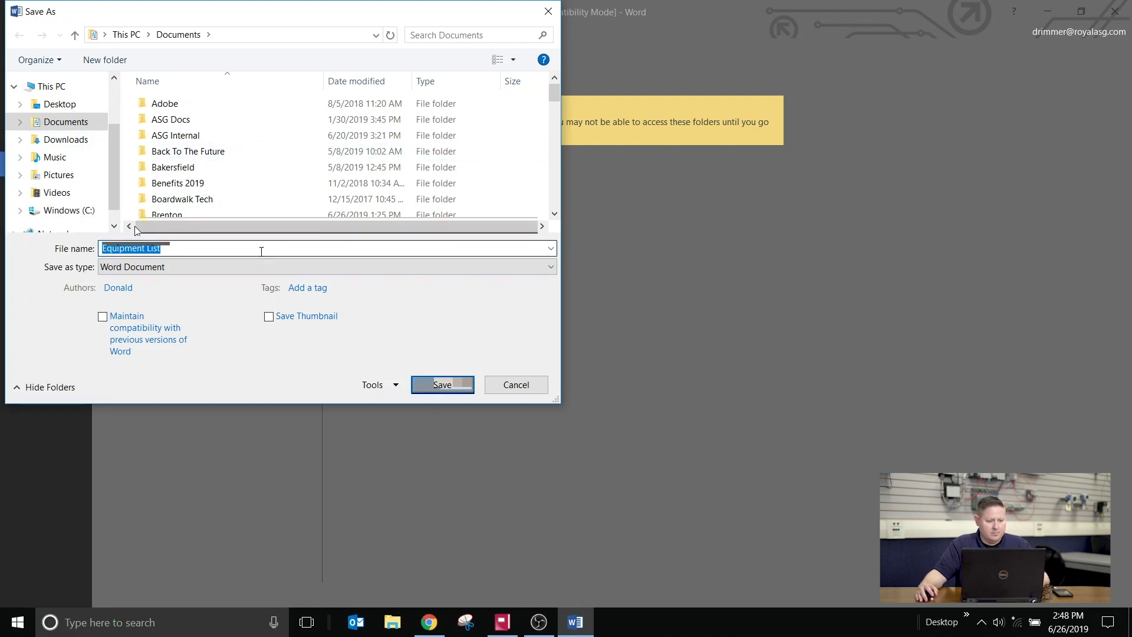
click(60, 104)
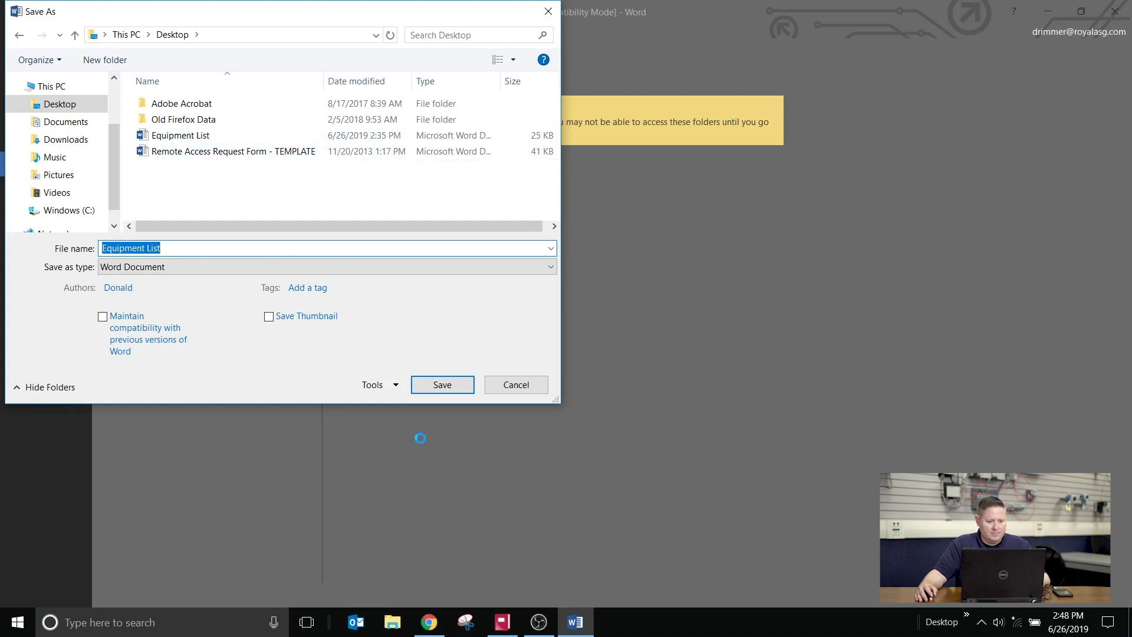
click(454, 385)
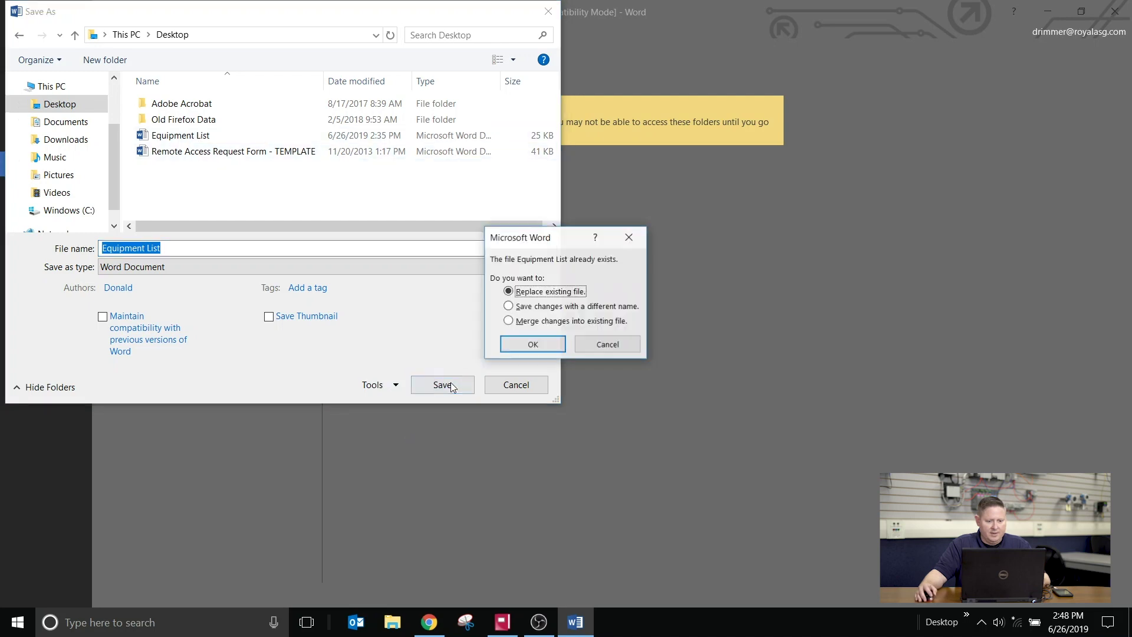
click(536, 346)
click(635, 344)
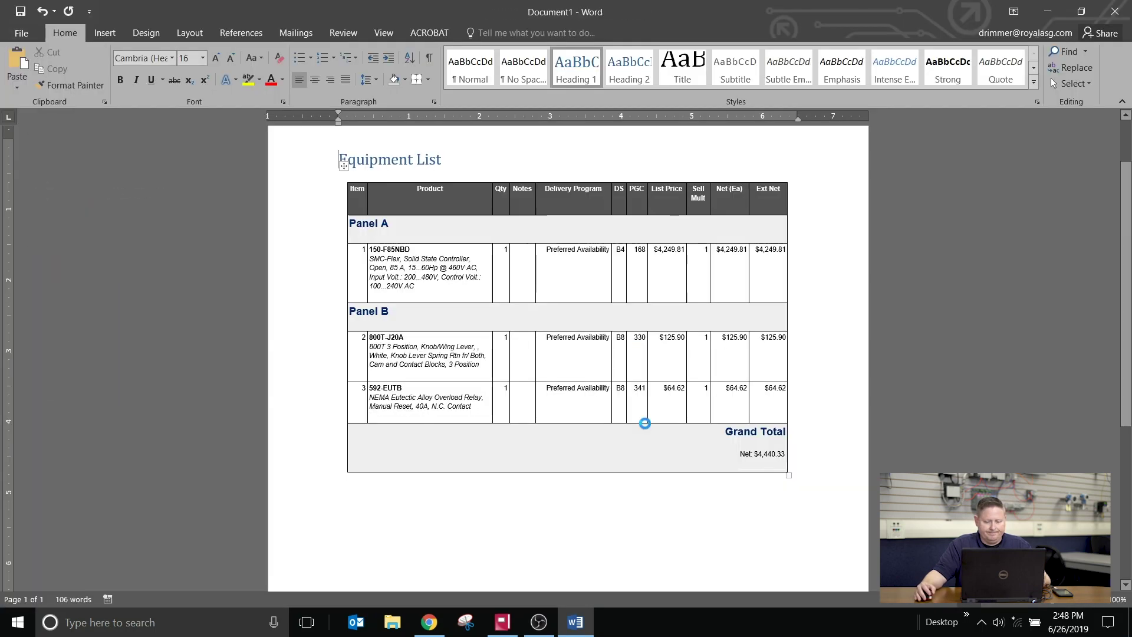